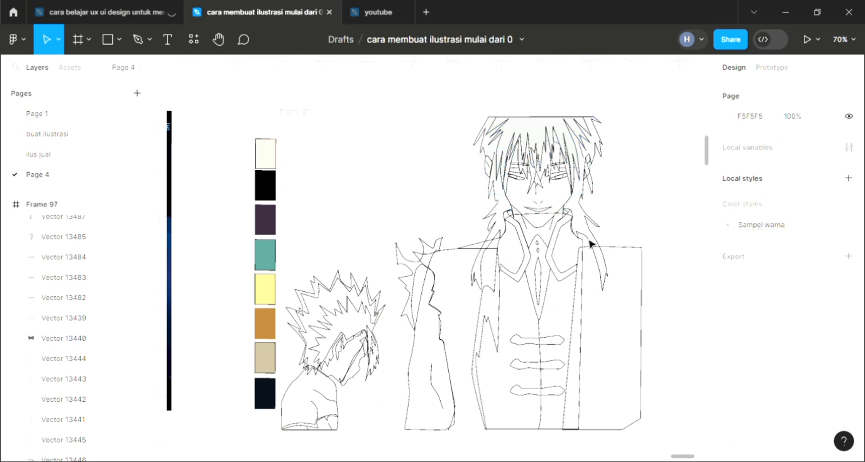
# - Give the long outer hair shape a D9D9D9 fill plus two 20% black fills, and send it to the back
pyautogui.click(592, 246)
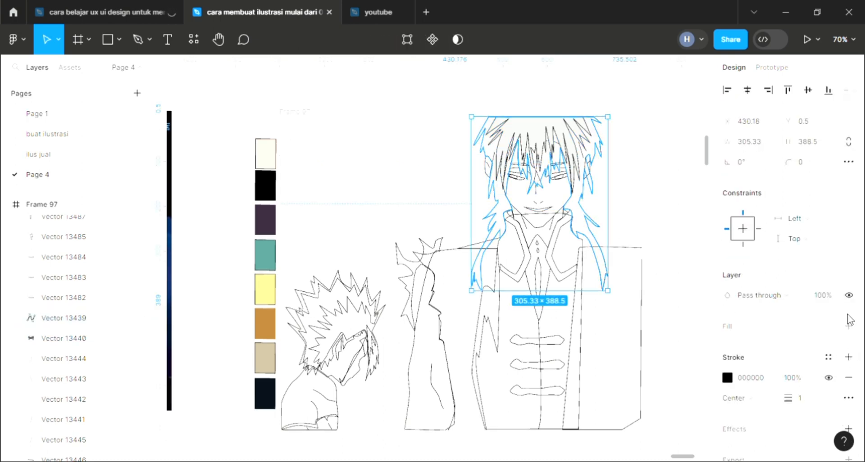
pyautogui.click(848, 328)
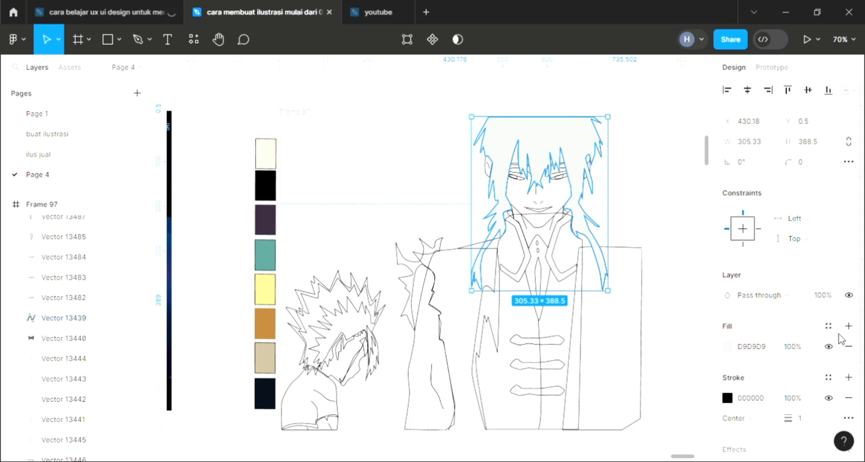
pyautogui.press('[')
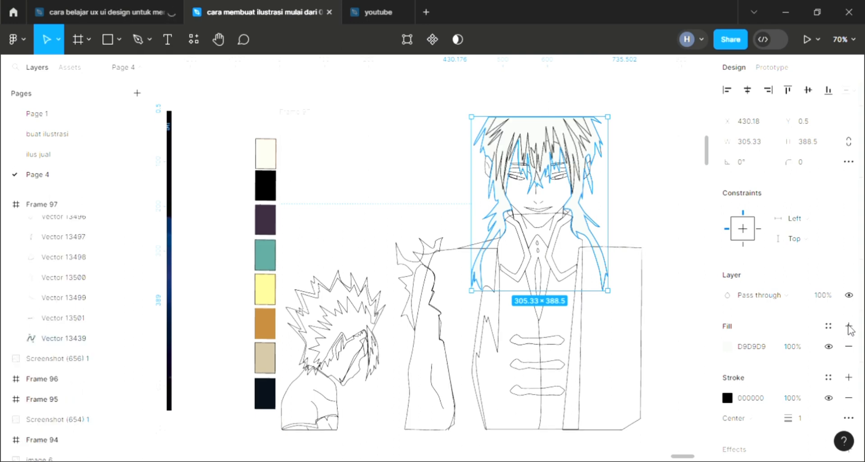
pyautogui.click(848, 327)
pyautogui.click(848, 326)
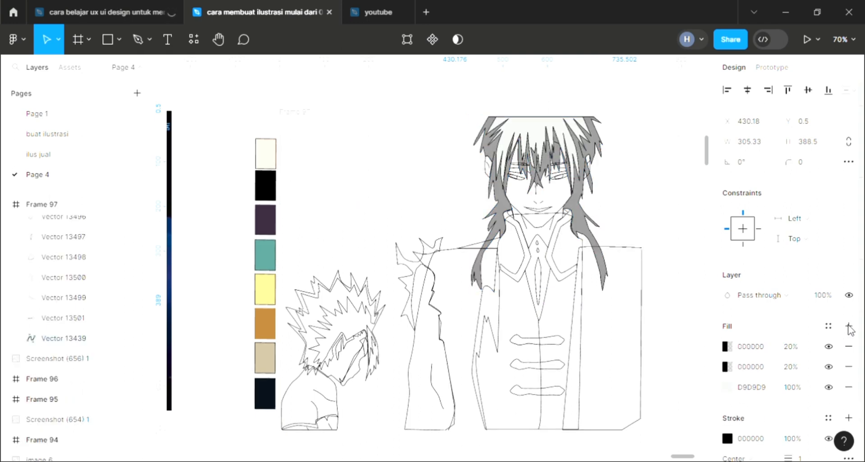
pyautogui.click(675, 197)
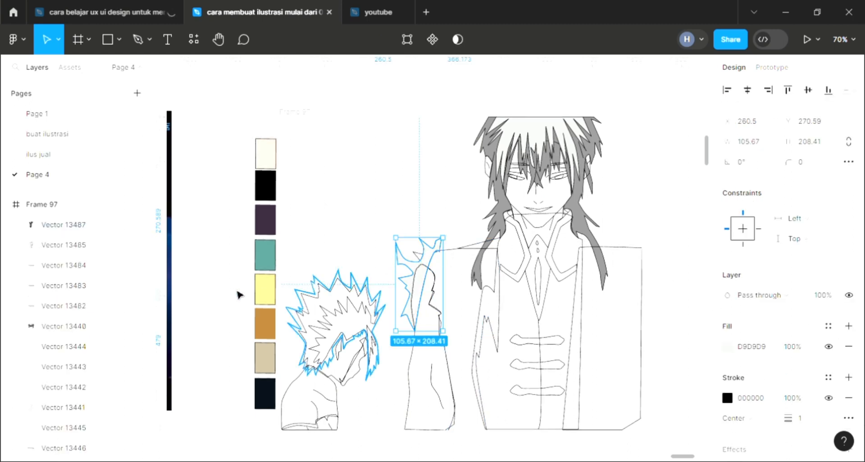
# - Fill the spiky shape above the separate arm with black sampled from the canvas
pyautogui.press('i')
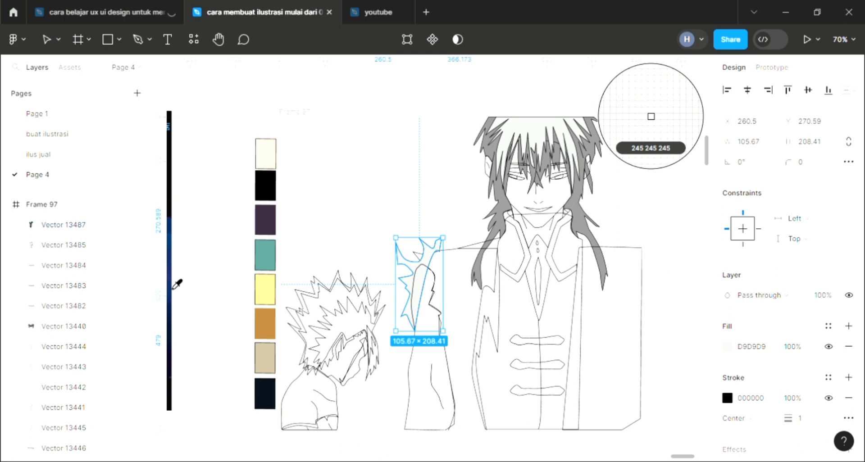
pyautogui.click(452, 226)
pyautogui.press('Escape')
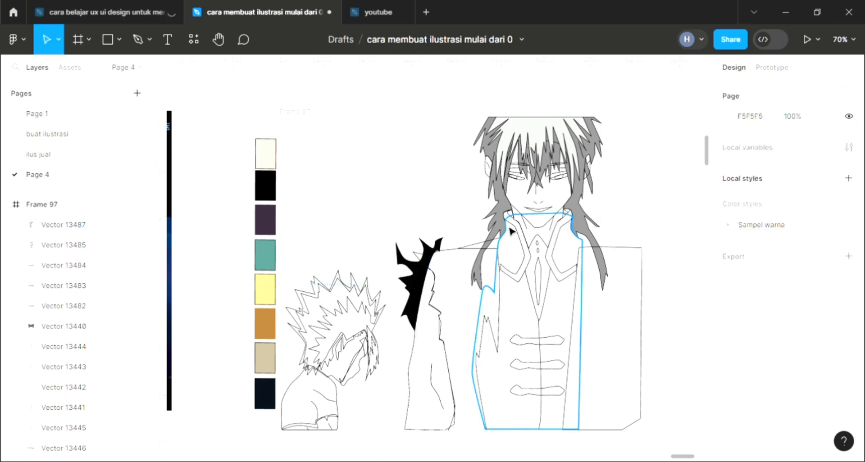
# - Give each of the long-haired character's two eyebrows a D9D9D9 fill with a 20% black fill over it
pyautogui.scroll(3, 511, 230)
pyautogui.scroll(5, 573, 144)
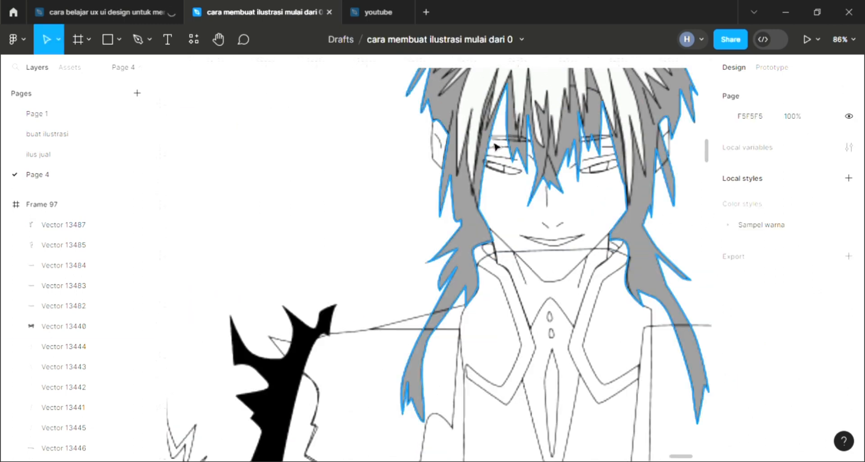
pyautogui.click(514, 139)
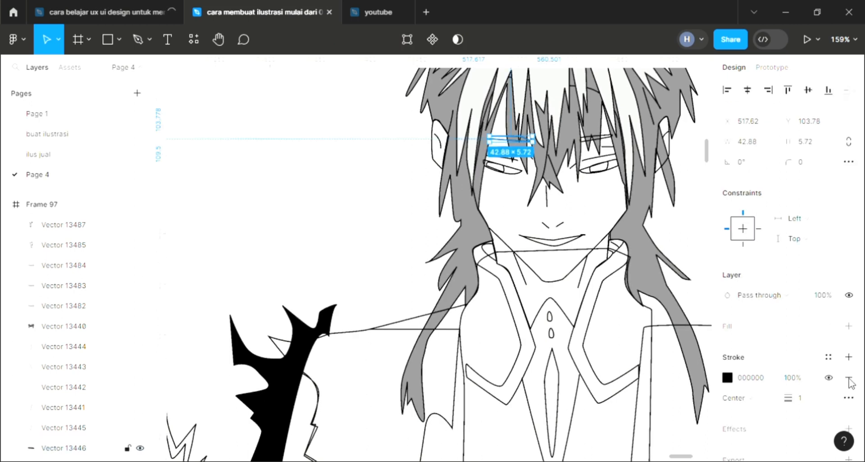
pyautogui.click(848, 328)
pyautogui.click(849, 326)
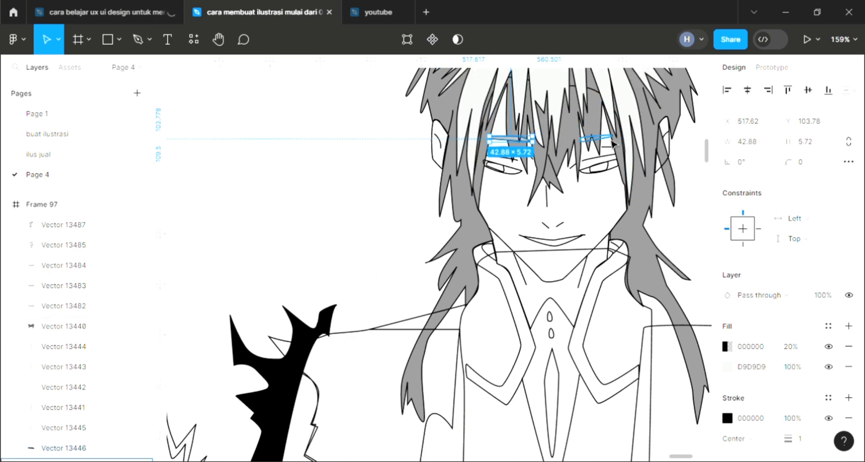
pyautogui.click(595, 138)
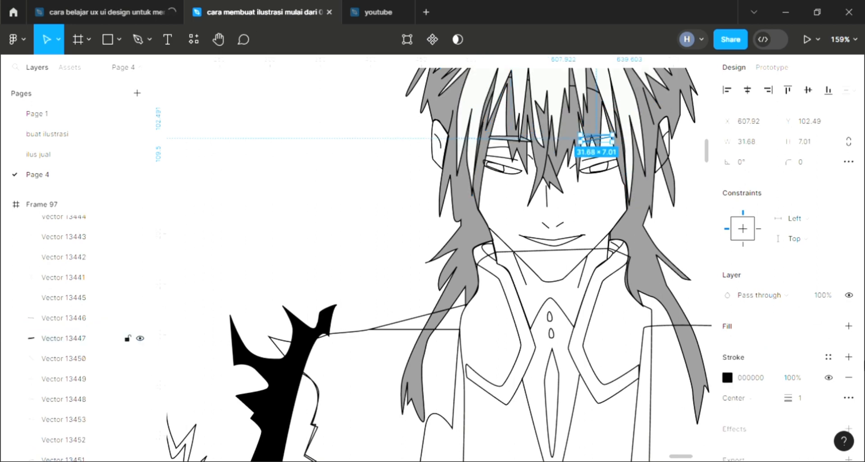
pyautogui.click(849, 327)
pyautogui.click(849, 327)
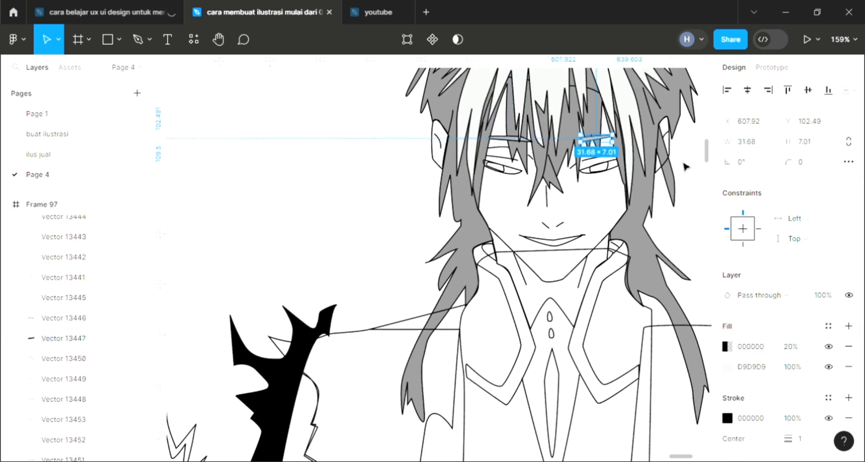
# - Fill the iris of the eye on the right side of the face with black sampled from the spiky shape
pyautogui.click(612, 172)
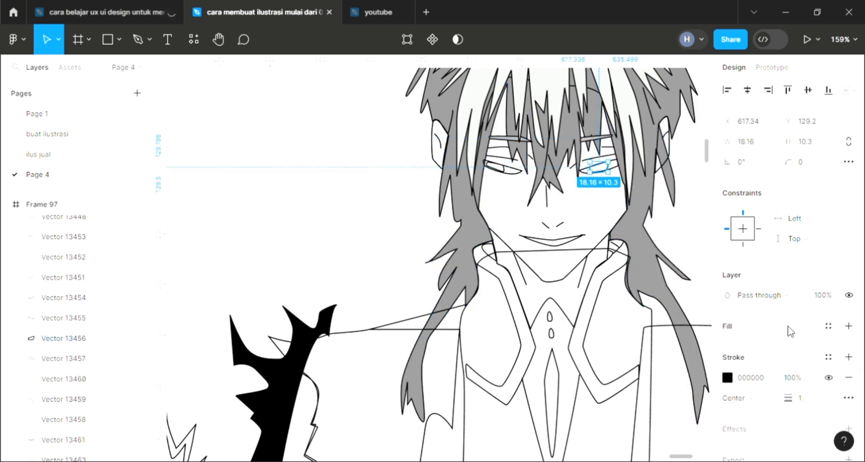
pyautogui.press('i')
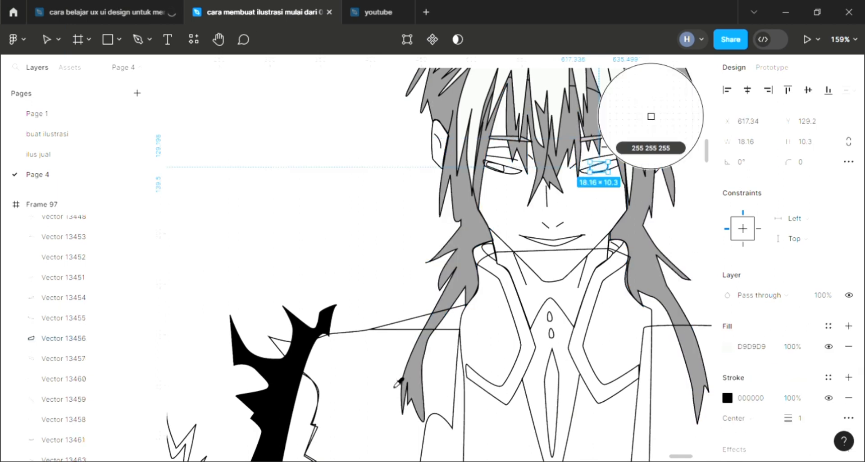
pyautogui.click(291, 396)
pyautogui.click(355, 257)
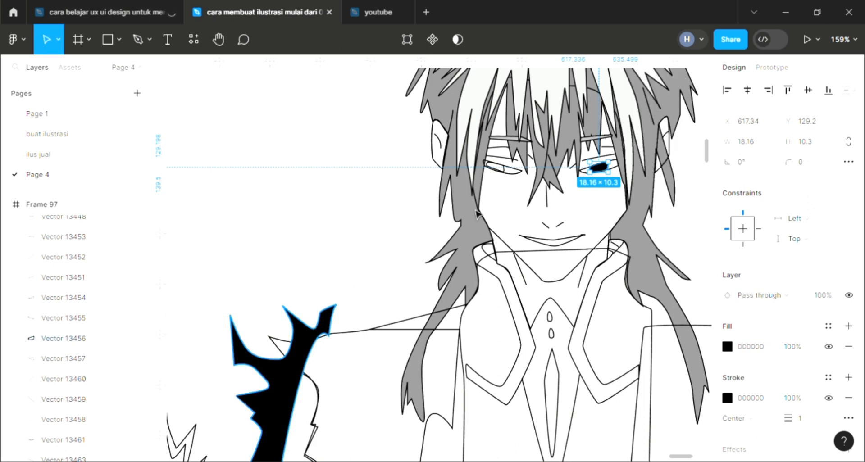
# - Fill the outline of the right-hand eye with sampled white and send it behind its black iris
pyautogui.click(616, 176)
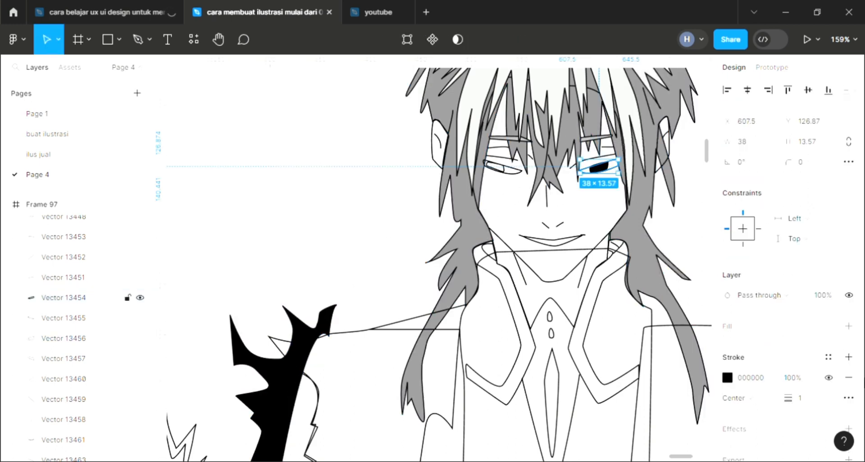
pyautogui.click(849, 326)
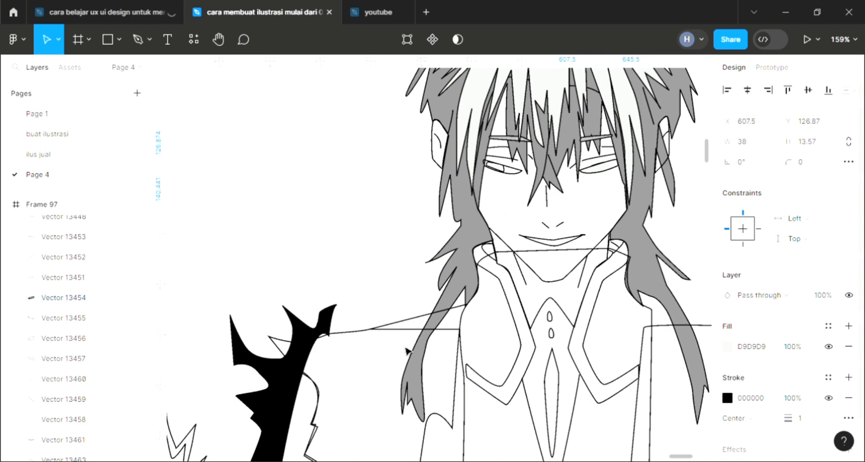
pyautogui.hotkey('ctrl', 'shift', '[')
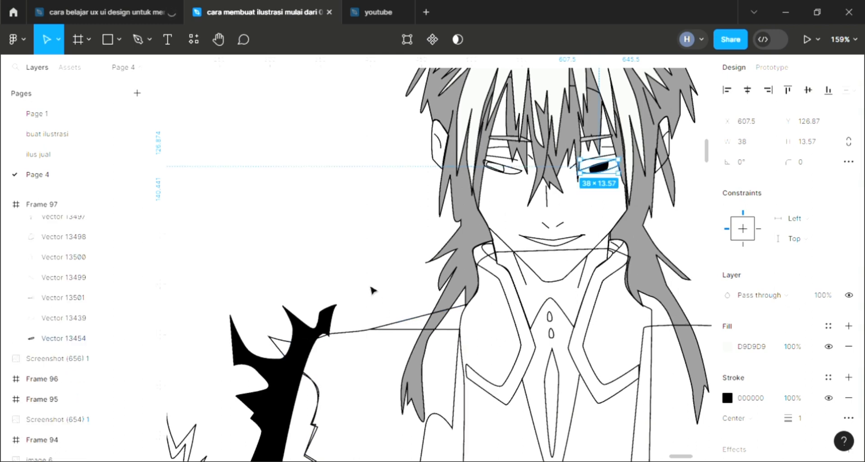
pyautogui.press('i')
pyautogui.click(508, 189)
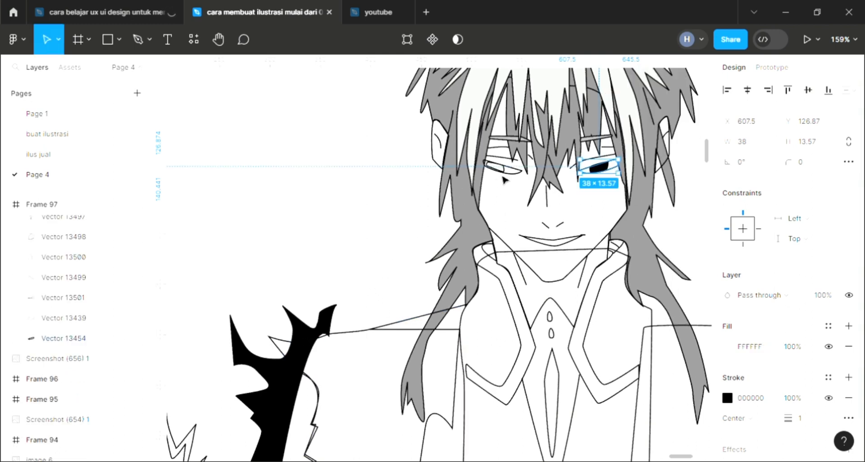
# - Fill the iris of the eye on the left side of the face with black sampled from the spiky shape
pyautogui.click(508, 176)
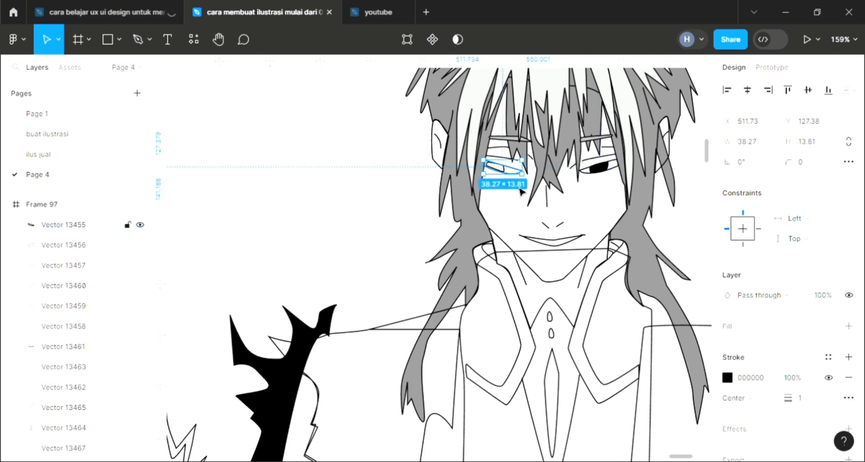
pyautogui.click(520, 191)
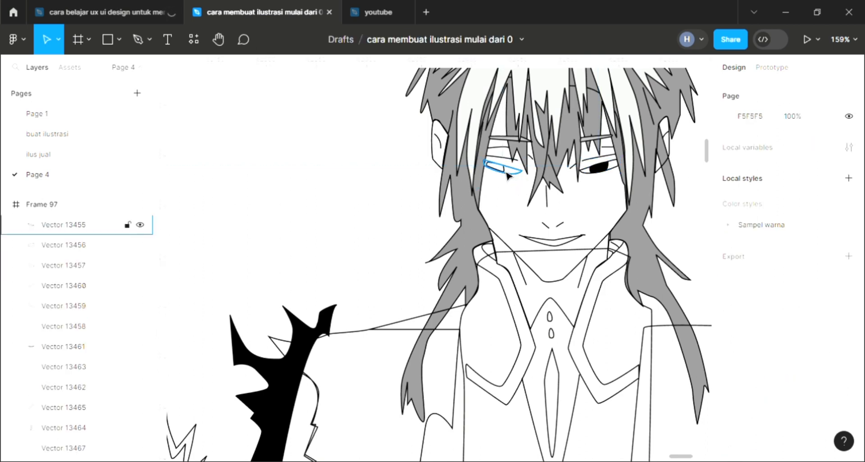
pyautogui.click(508, 175)
pyautogui.click(514, 194)
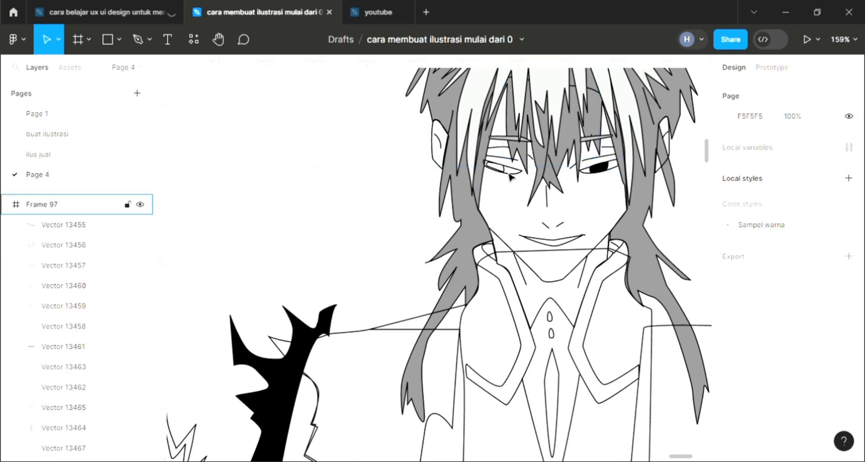
pyautogui.click(510, 176)
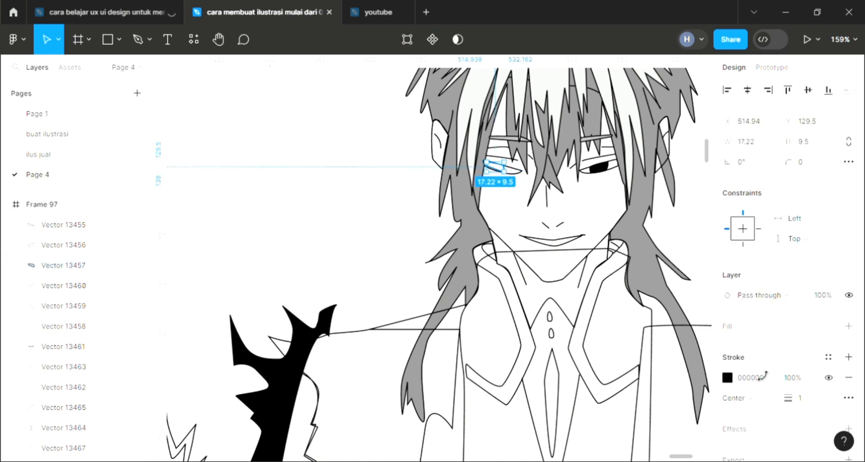
pyautogui.click(849, 326)
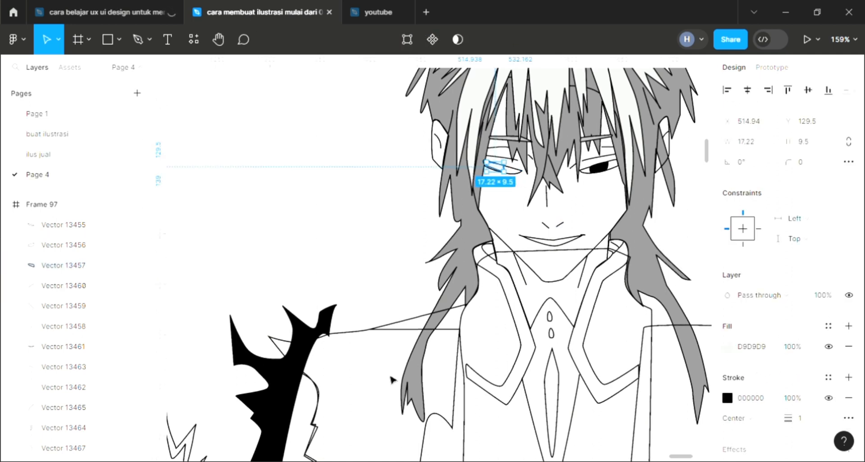
pyautogui.press('i')
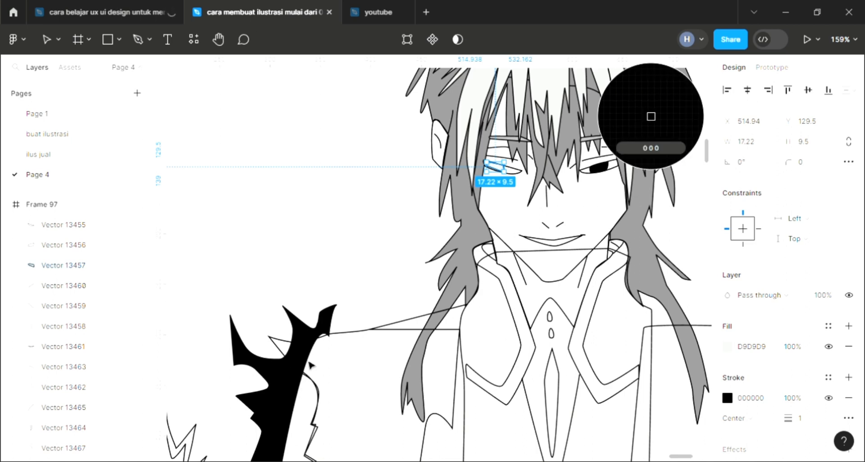
pyautogui.click(650, 116)
pyautogui.press('Escape')
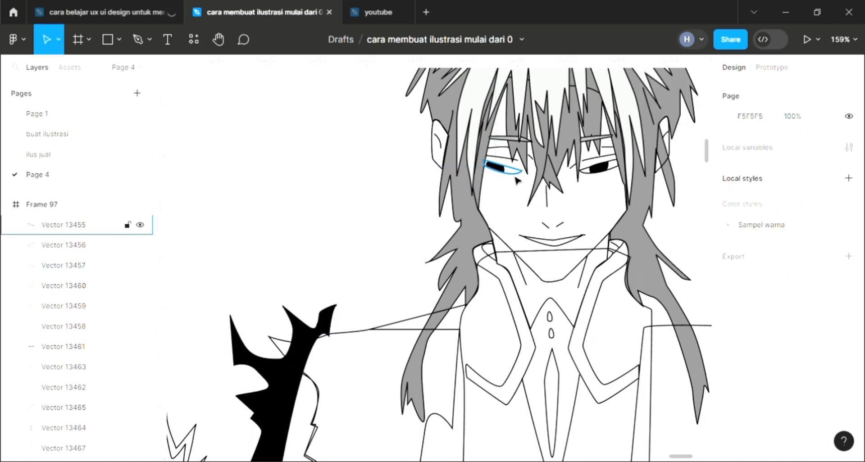
# - Fill the outline of the left-hand eye with sampled white and send it behind its black iris
pyautogui.click(848, 326)
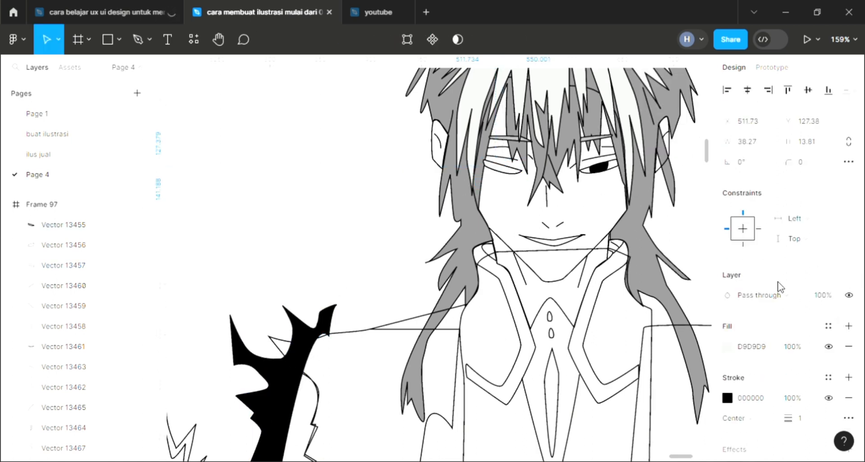
pyautogui.press('i')
pyautogui.click(426, 190)
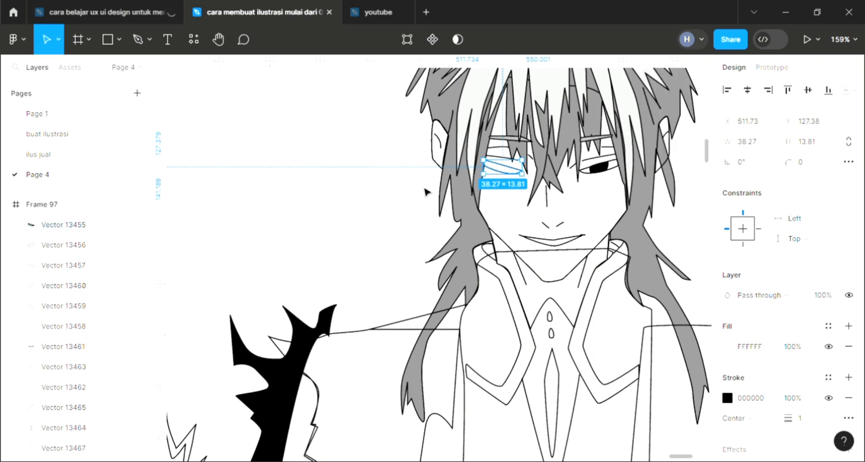
pyautogui.hotkey('ctrl', 'shift', '[')
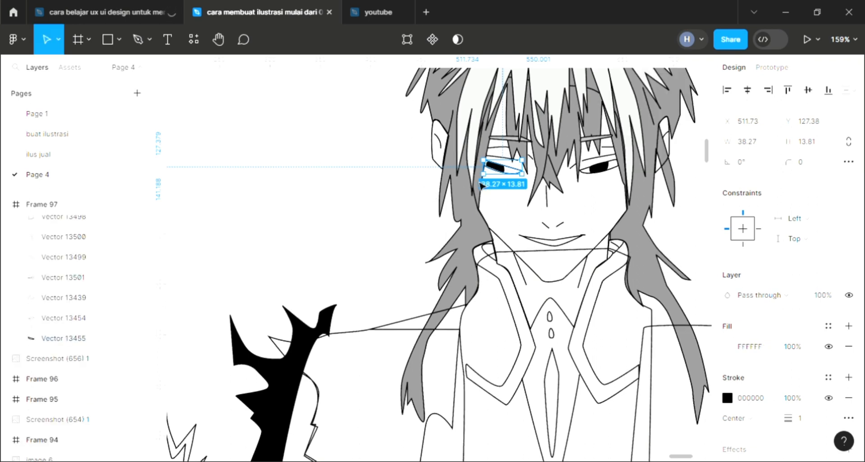
# - Fill the smiling mouth shape with white sampled from the canvas
pyautogui.click(558, 245)
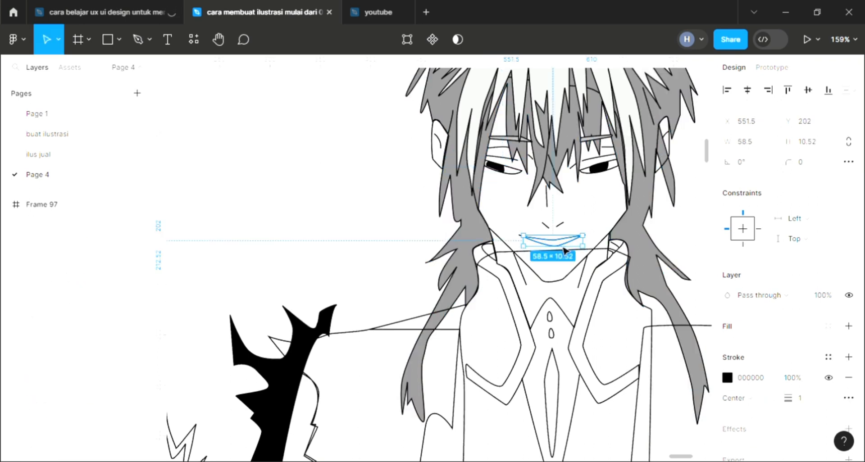
pyautogui.click(848, 332)
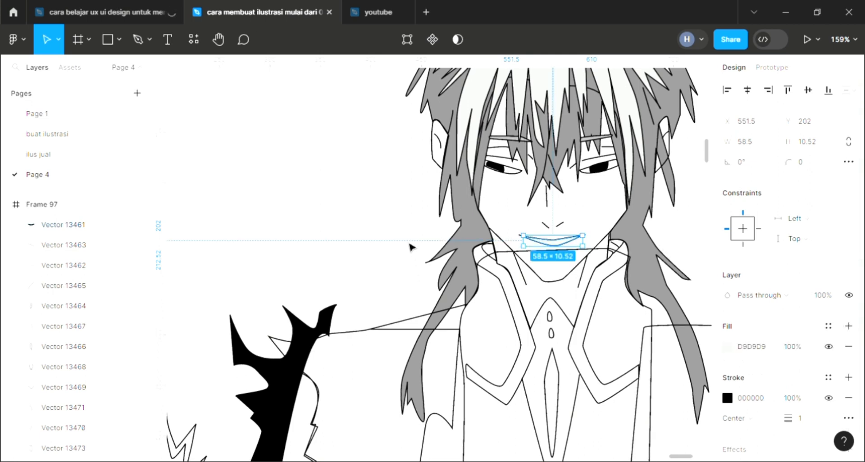
pyautogui.press('i')
pyautogui.click(409, 249)
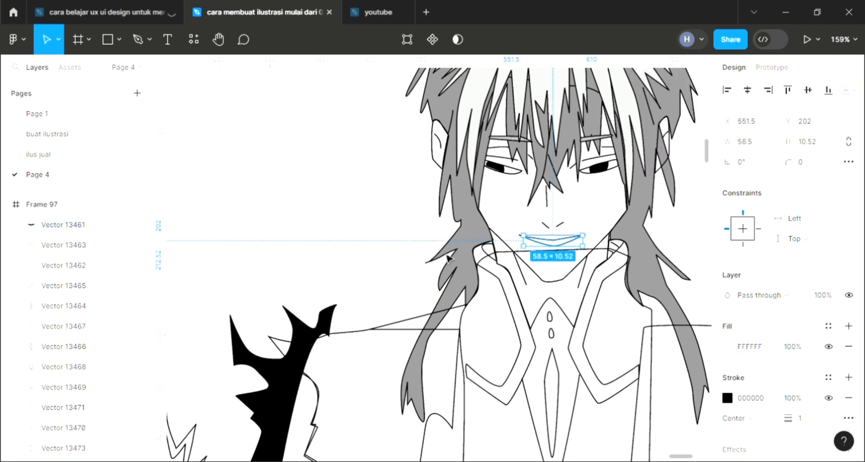
# - Fill the long-haired character's face and neck shape with skin tone FFE2D3 sampled from the palette swatch and send it to the back
pyautogui.click(544, 280)
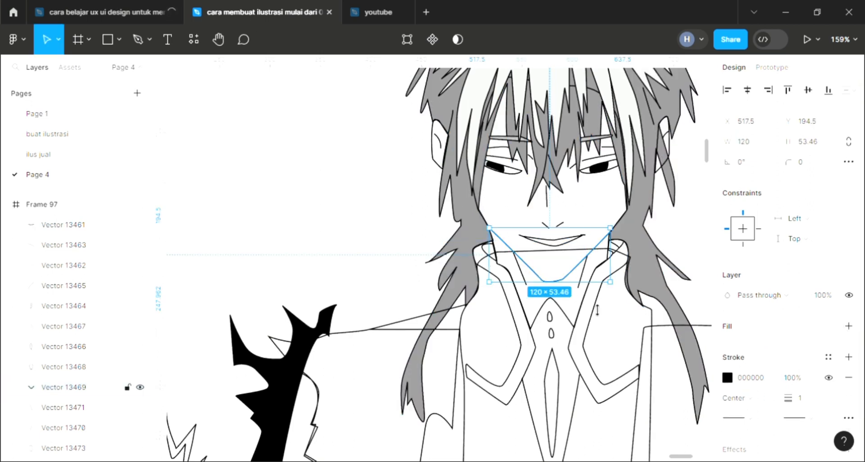
pyautogui.click(631, 214)
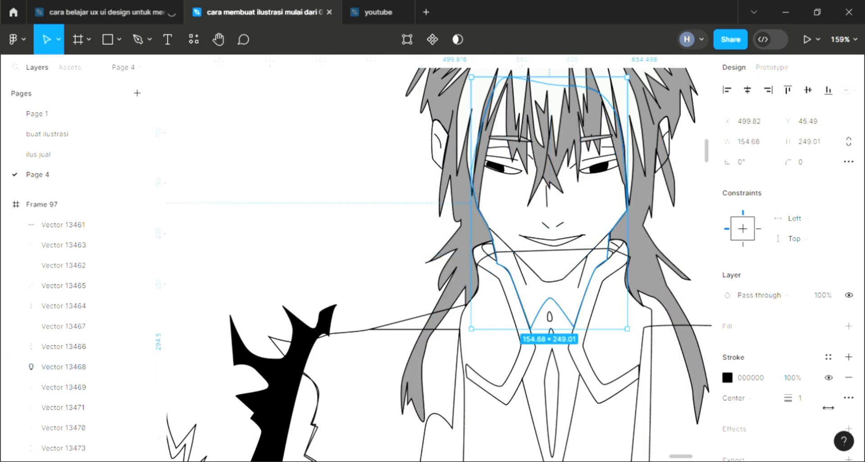
pyautogui.click(848, 326)
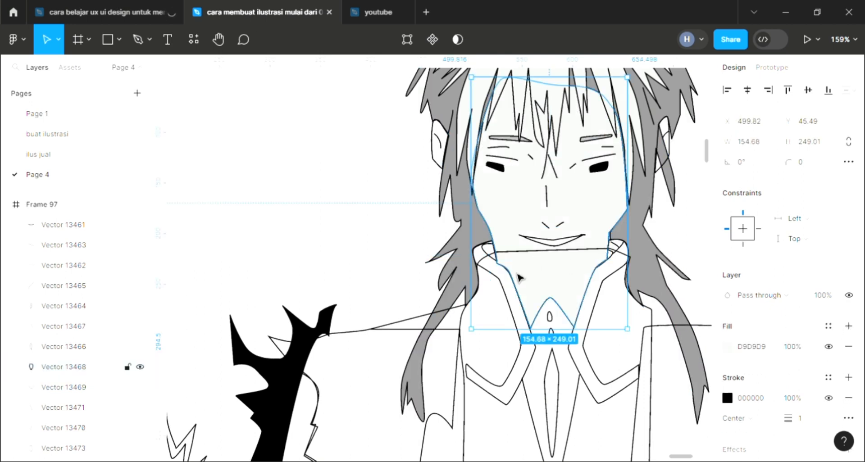
pyautogui.scroll(-5, 517, 272)
pyautogui.scroll(-2, 517, 273)
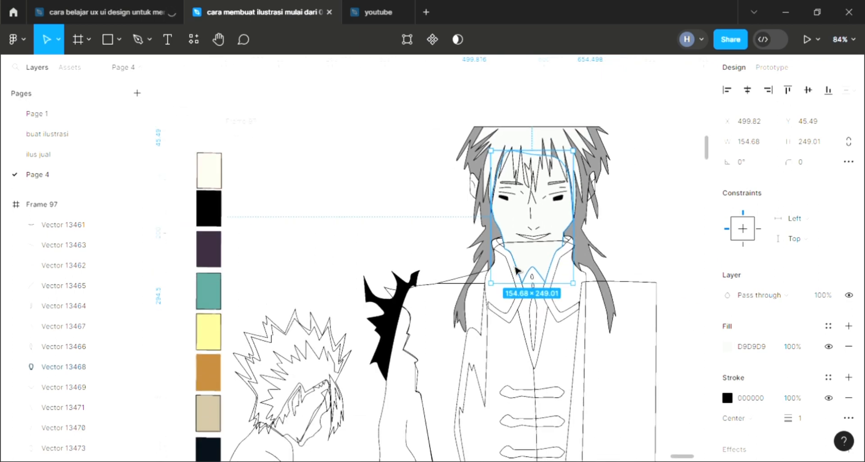
pyautogui.press('i')
pyautogui.click(221, 171)
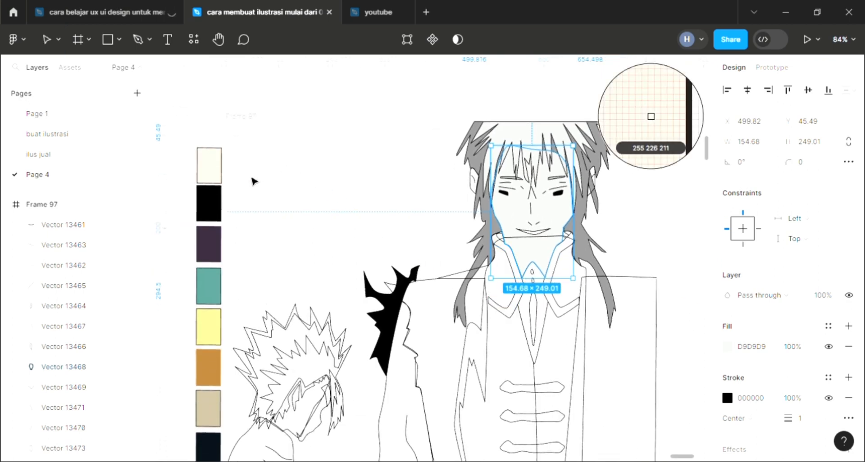
pyautogui.press('[')
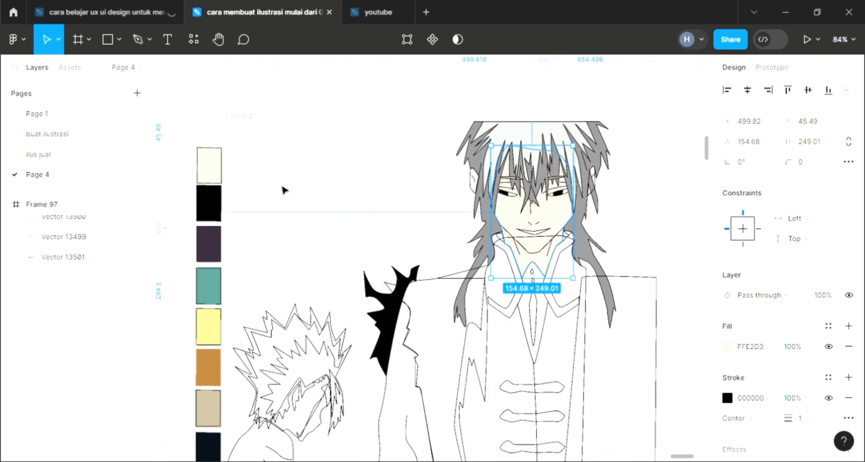
# - Fill the trim of the left-hand coat collar with white sampled from the canvas
pyautogui.scroll(6, 593, 298)
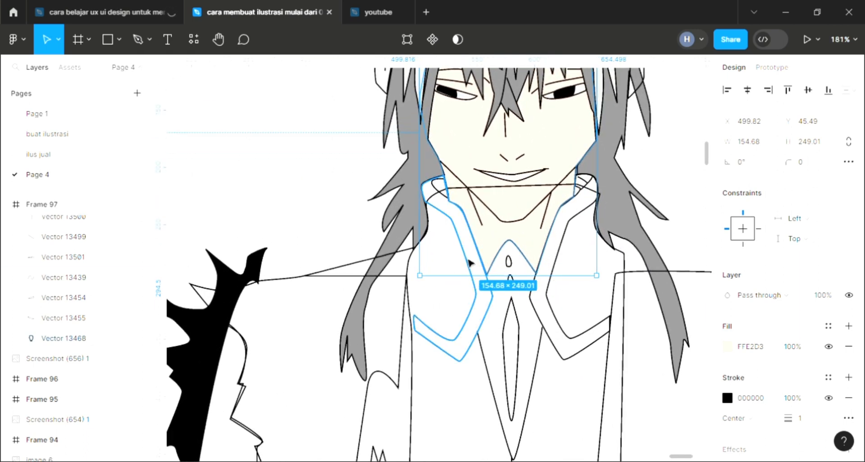
pyautogui.click(469, 253)
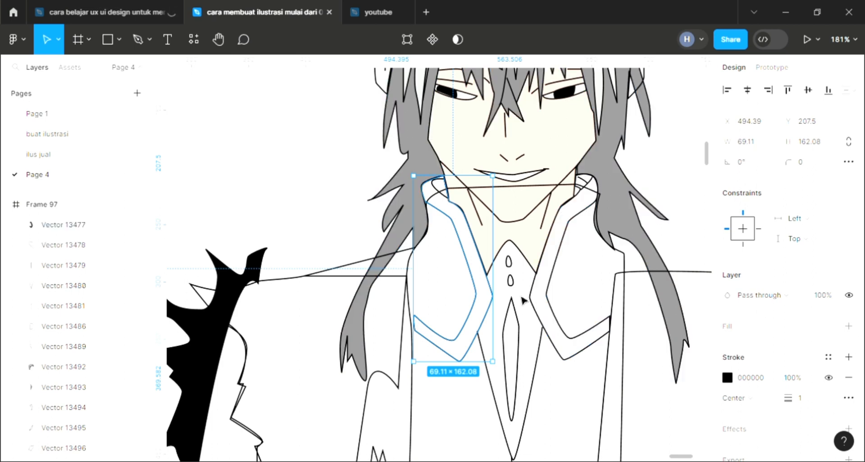
pyautogui.click(848, 326)
pyautogui.scroll(-5, 444, 310)
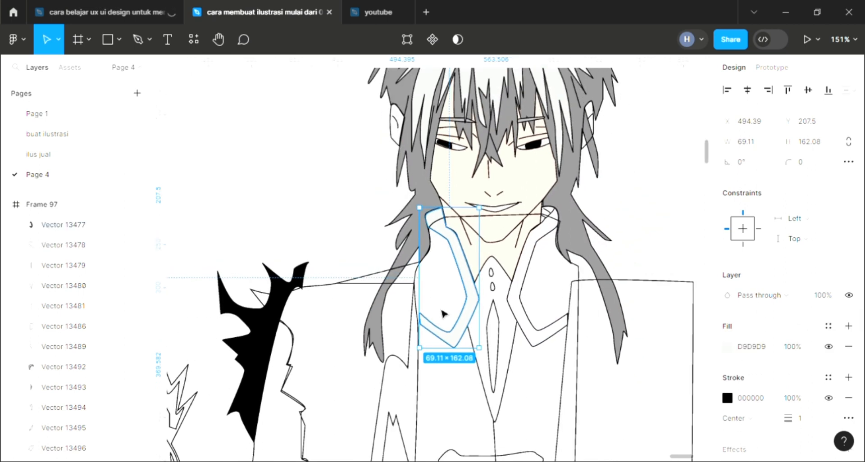
pyautogui.hscroll(-3, 443, 313)
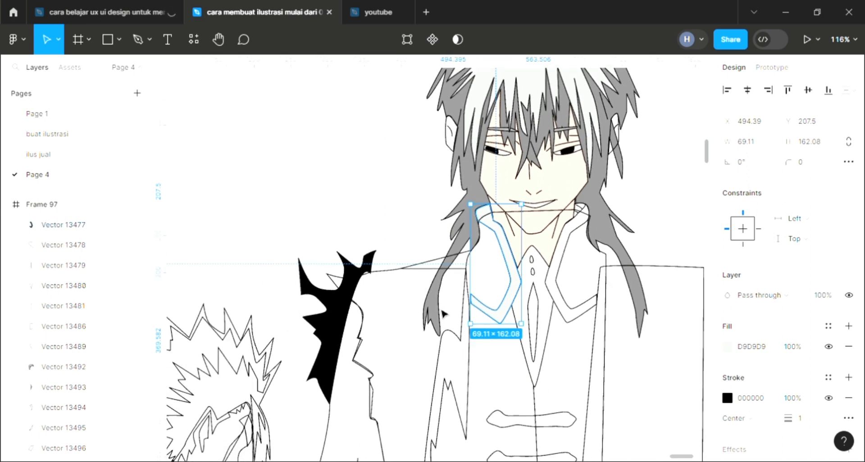
pyautogui.press('i')
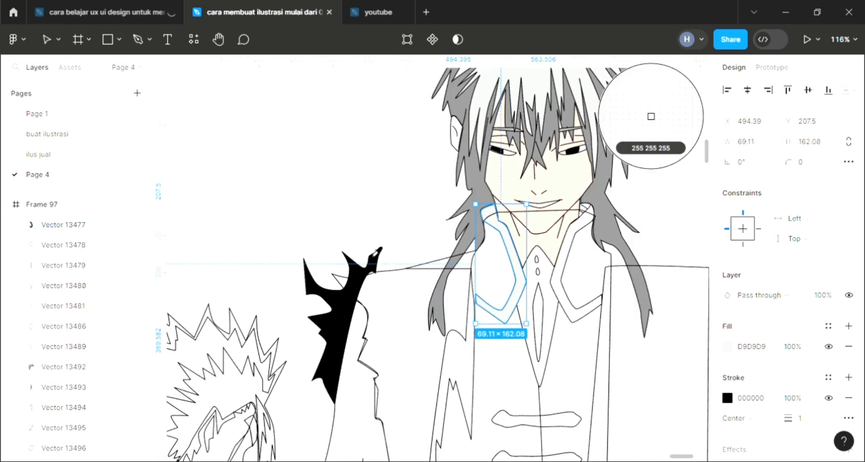
pyautogui.press('Escape')
# - Fill the trim of the right-hand coat collar with sampled white, FFFFFF
pyautogui.click(571, 247)
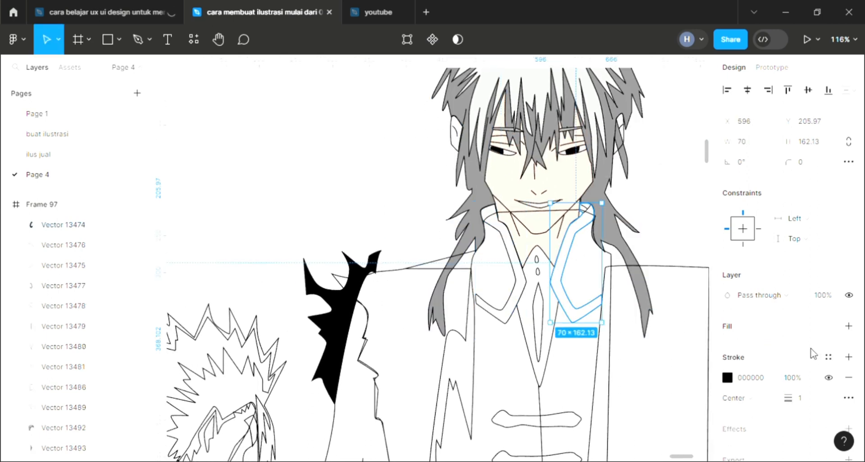
pyautogui.click(774, 333)
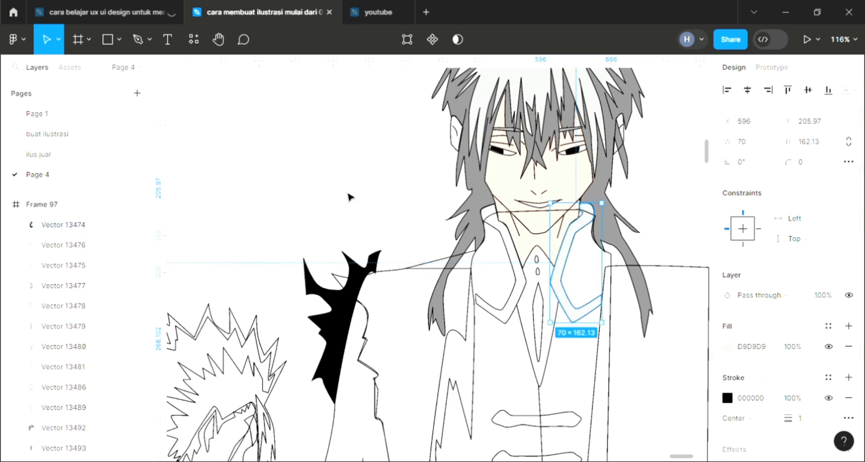
pyautogui.press('i')
pyautogui.press('Escape')
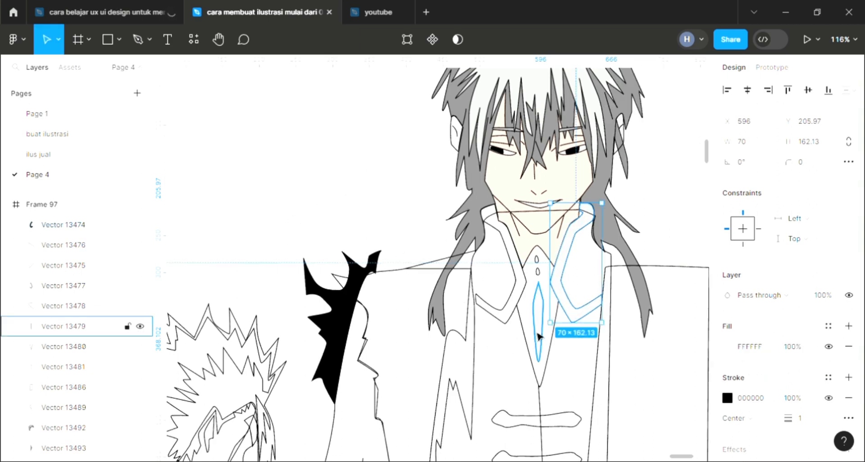
# - Add a D9D9D9 fill to the long narrow pendant shape on the chest and to the two small droplets above it
pyautogui.click(538, 336)
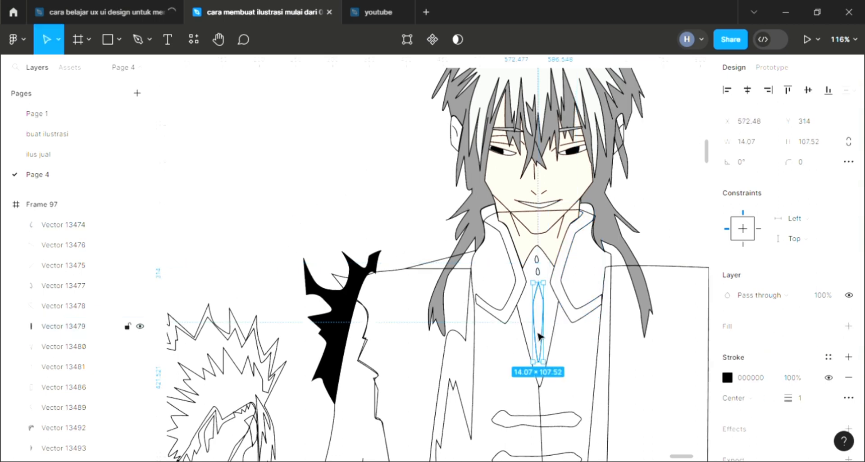
pyautogui.click(848, 326)
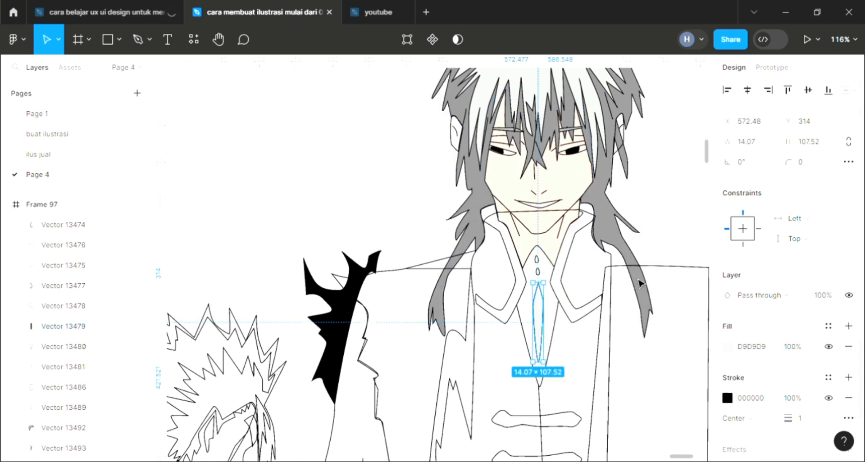
pyautogui.click(537, 260)
pyautogui.click(848, 326)
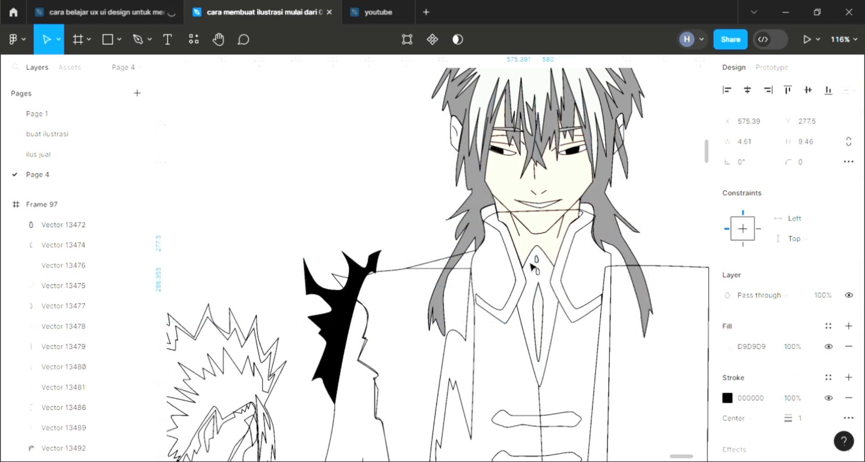
pyautogui.press('Escape')
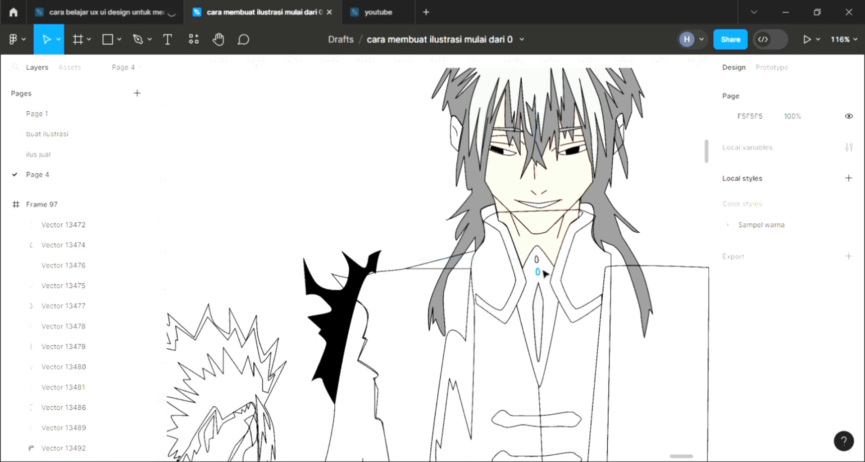
pyautogui.click(543, 275)
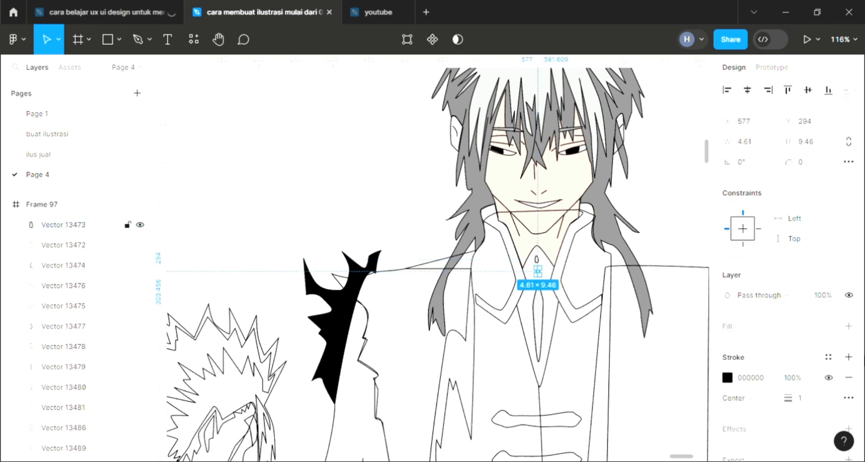
pyautogui.click(848, 325)
# - Add a D9D9D9 fill to each of the three horizontal clasps on the front of the coat
pyautogui.scroll(-2, 564, 376)
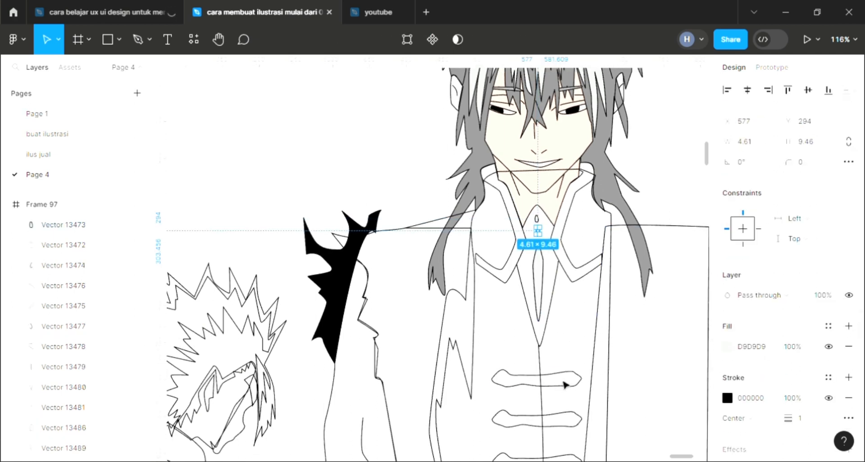
pyautogui.click(564, 381)
pyautogui.keyDown('ctrl'); pyautogui.scroll(-5, 563, 381); pyautogui.keyUp('ctrl')
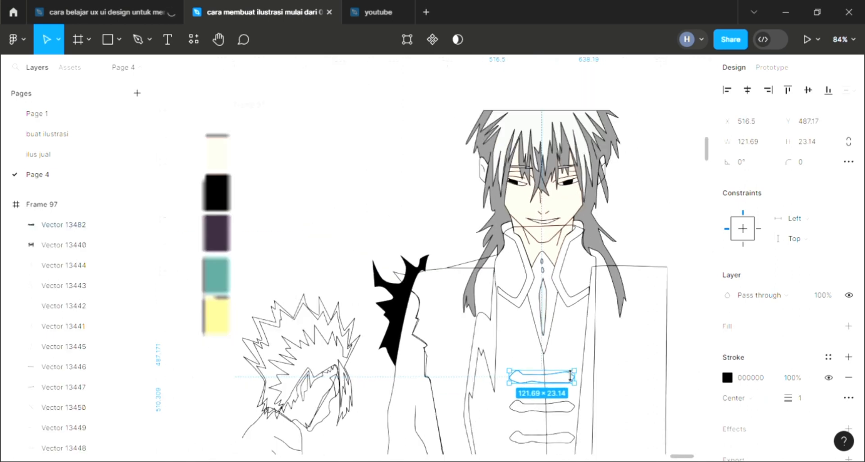
pyautogui.click(848, 325)
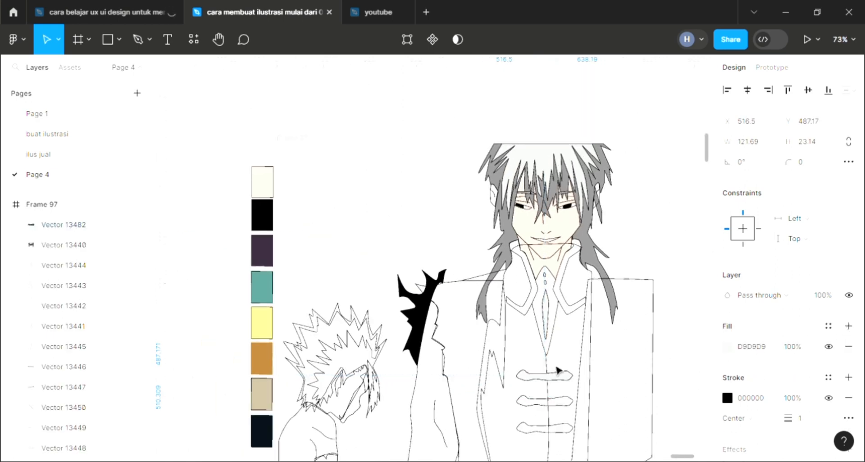
pyautogui.scroll(-1, 558, 369)
pyautogui.click(558, 382)
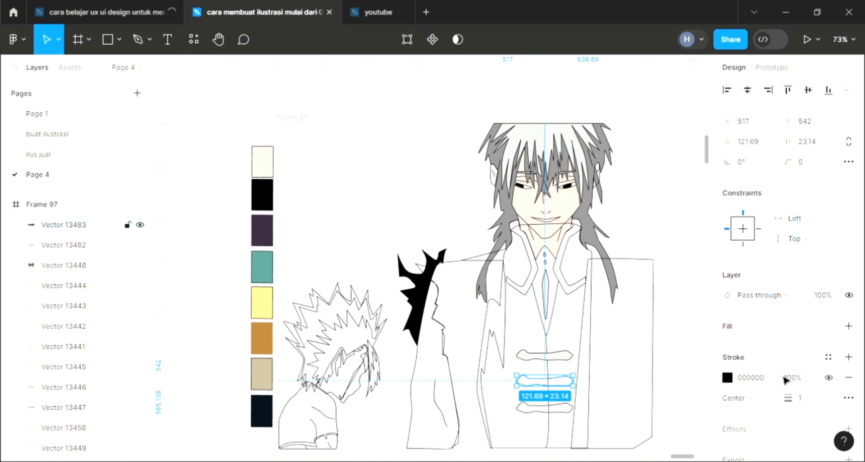
pyautogui.click(848, 325)
pyautogui.click(570, 417)
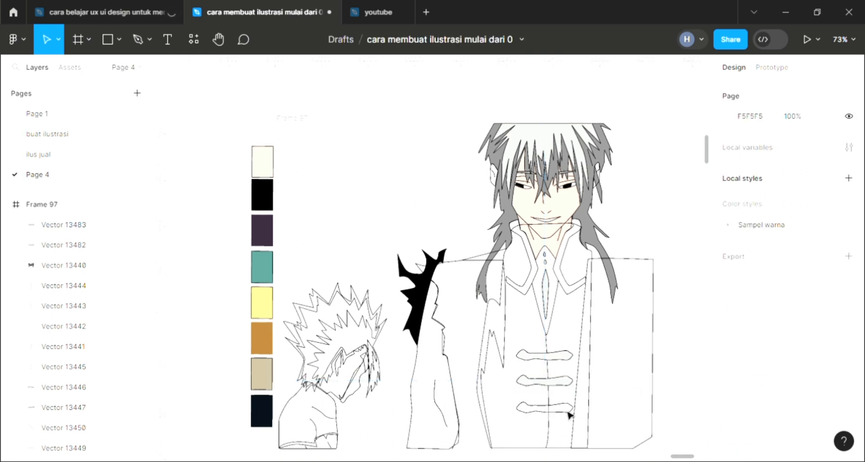
pyautogui.click(570, 415)
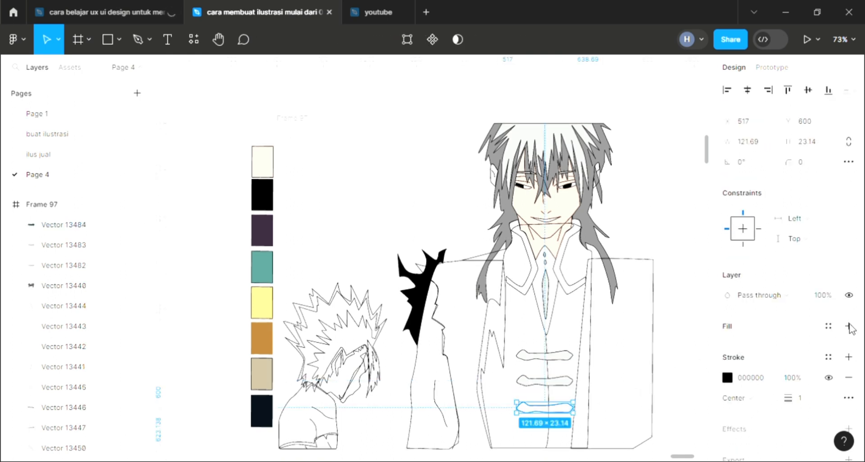
pyautogui.click(848, 326)
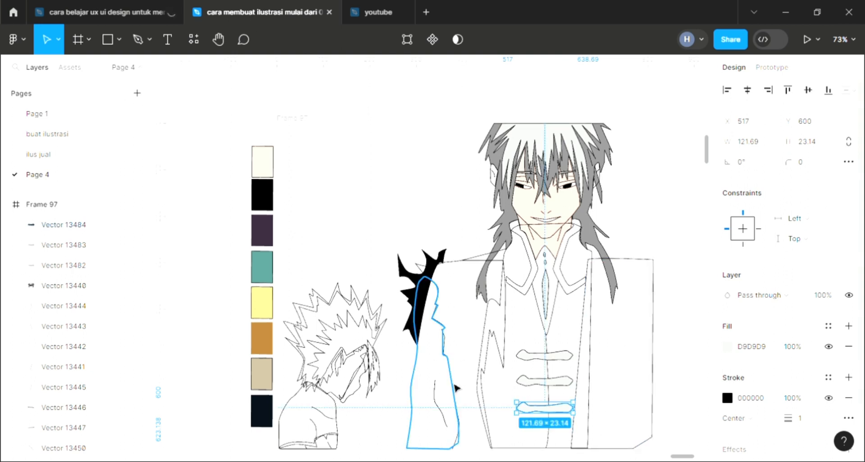
# - Fill the raised arm shape beside the coat with skin tone FFE2D3 sampled from the palette and send it to the back
pyautogui.click(417, 386)
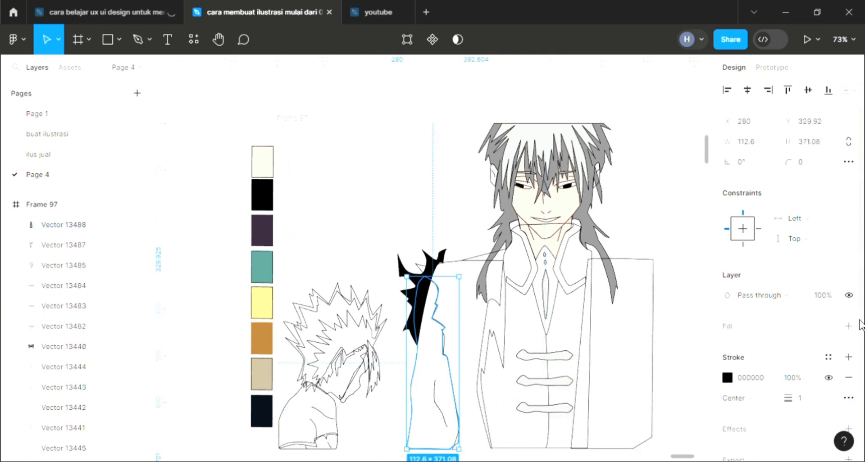
pyautogui.click(846, 327)
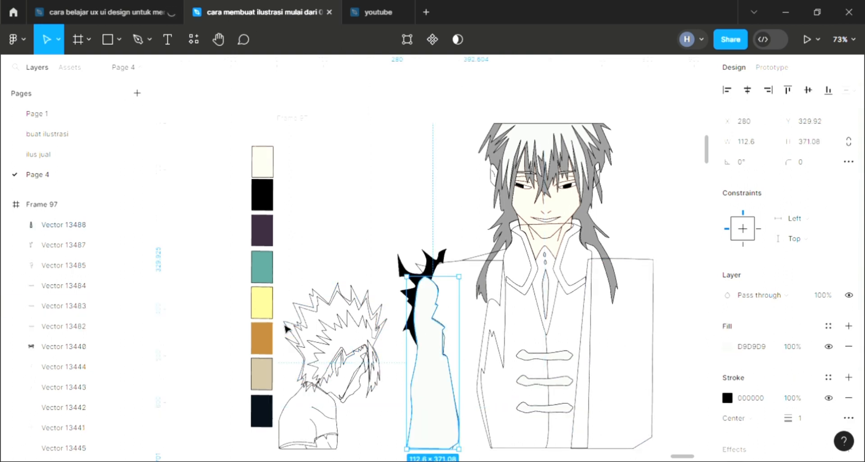
pyautogui.press('i')
pyautogui.click(269, 168)
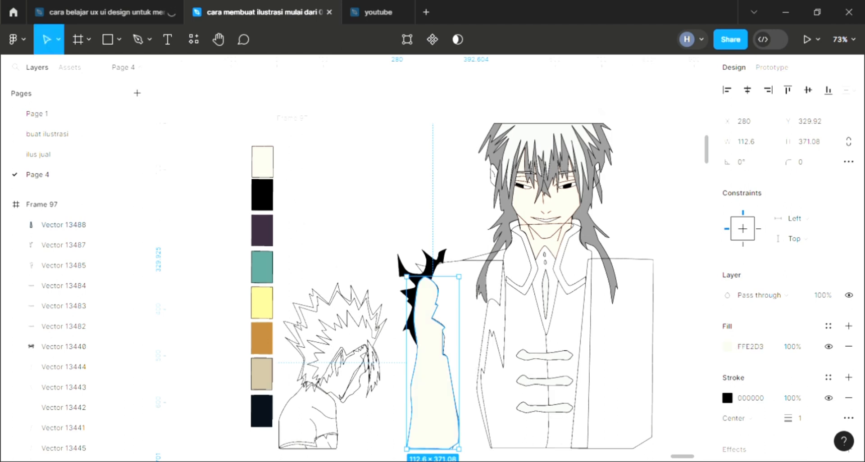
pyautogui.press('[')
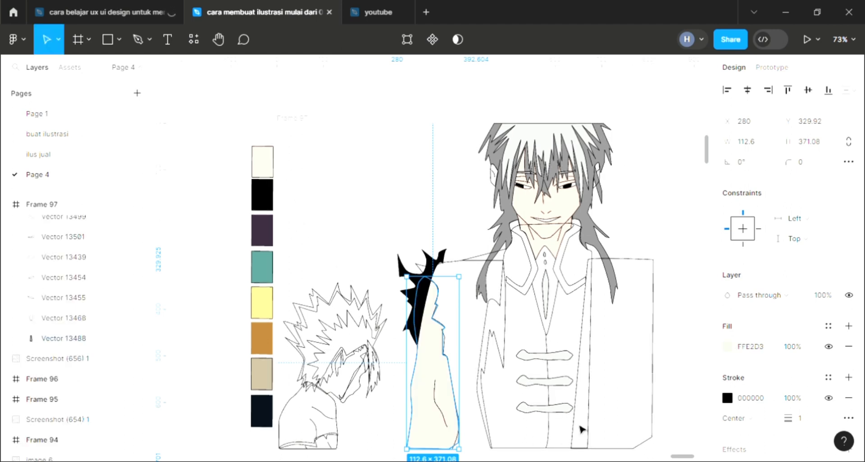
# - Send the black spiky shape to the back, behind the skin-coloured arm
pyautogui.click(444, 238)
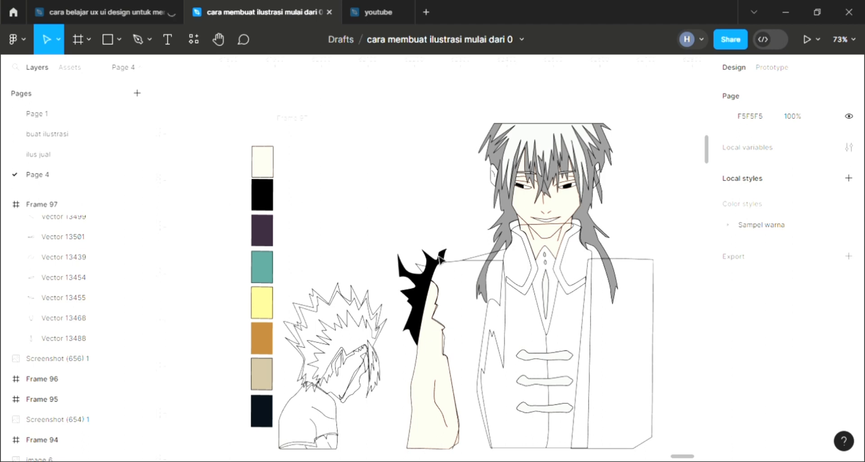
pyautogui.click(431, 280)
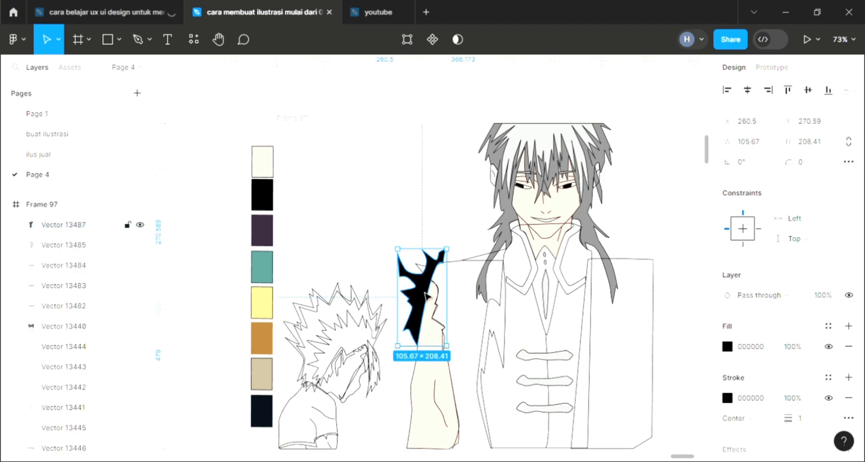
pyautogui.press('[')
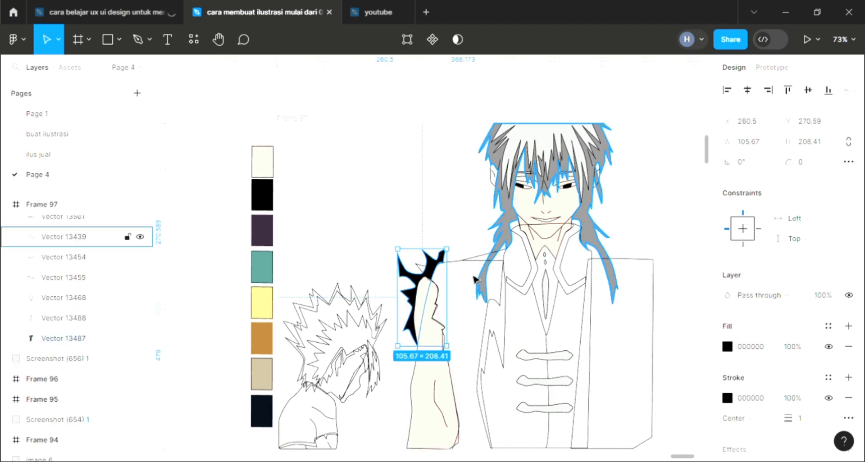
# - Fill the coat panel beside the raised arm with dark purple 38293C sampled from the palette
pyautogui.click(461, 270)
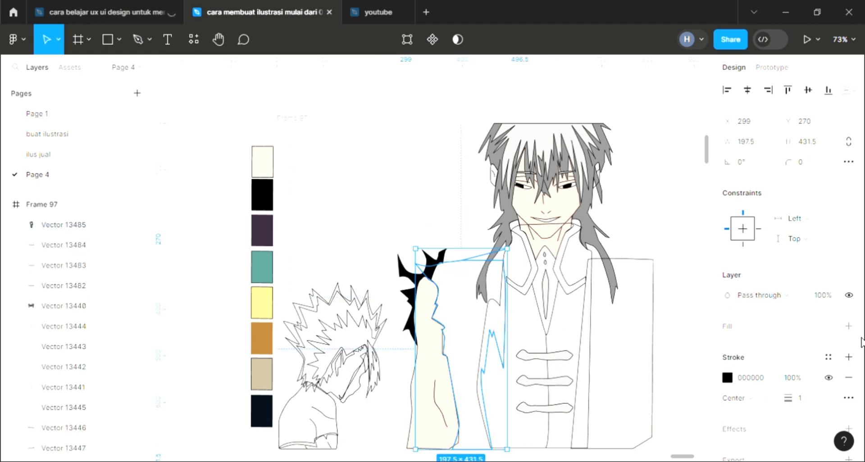
pyautogui.click(727, 339)
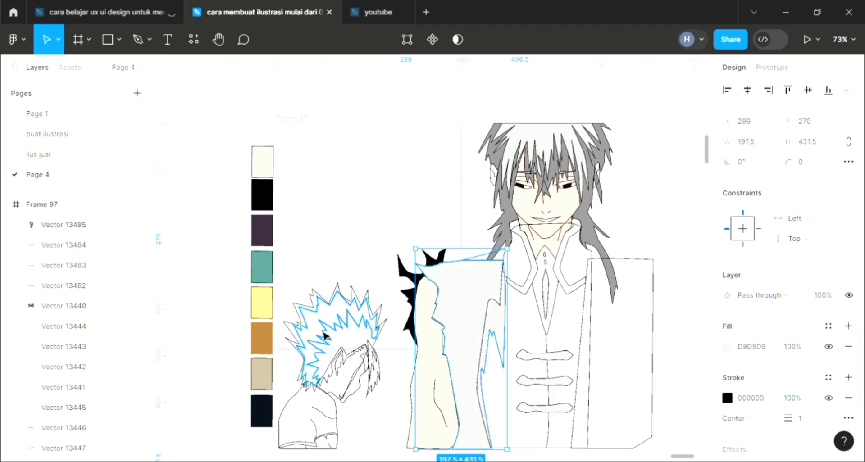
pyautogui.press('i')
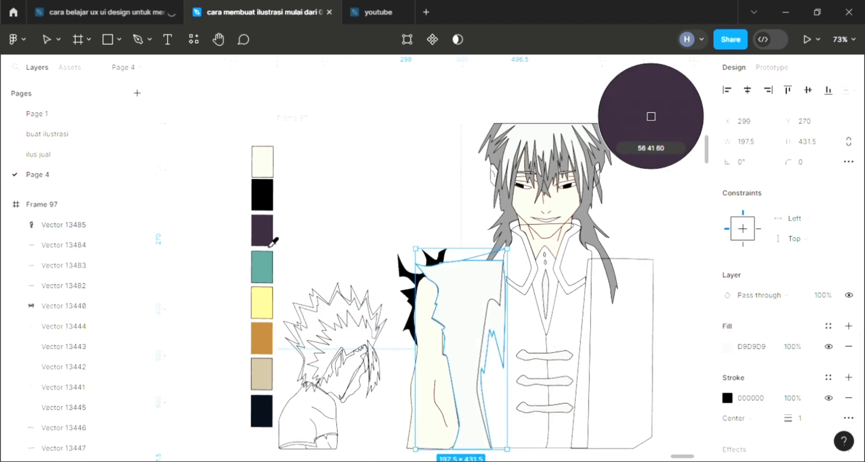
pyautogui.click(269, 238)
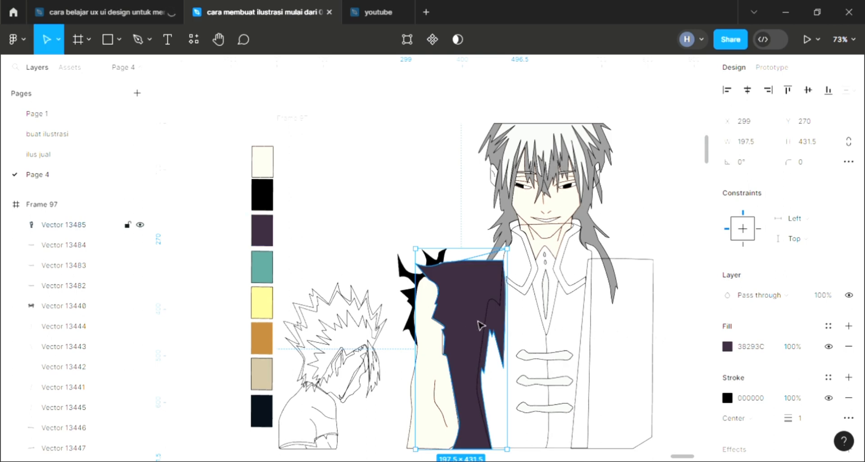
# - Fill the central coat body with black 000000 sampled from the palette and send it behind the collar, pendant and clasps
pyautogui.click(497, 325)
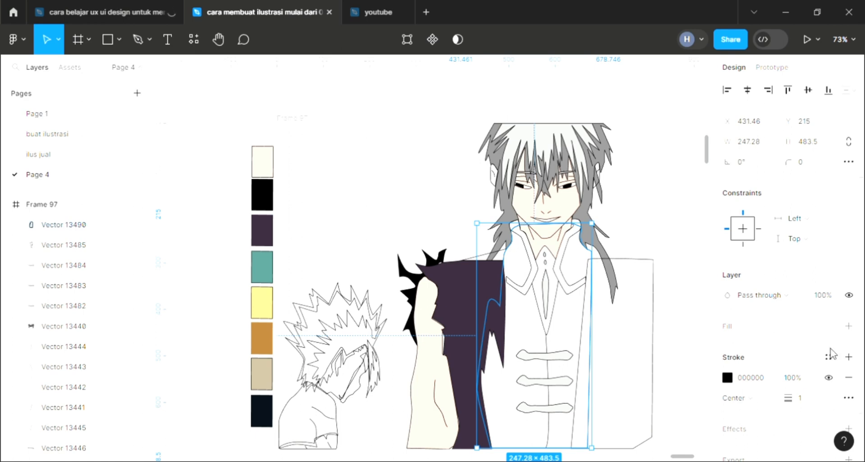
pyautogui.click(848, 325)
pyautogui.press('i')
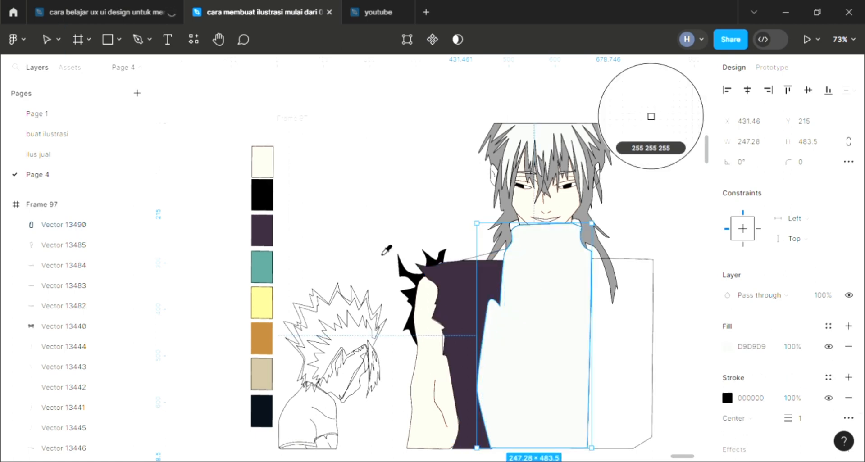
pyautogui.click(275, 202)
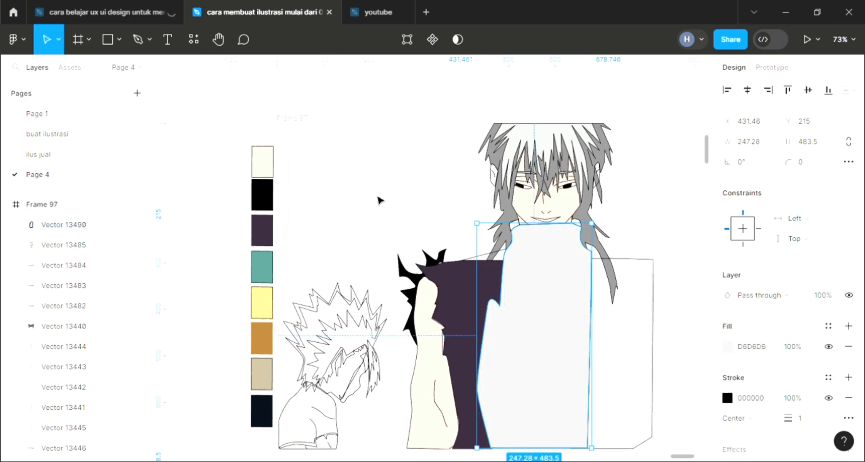
pyautogui.press('i')
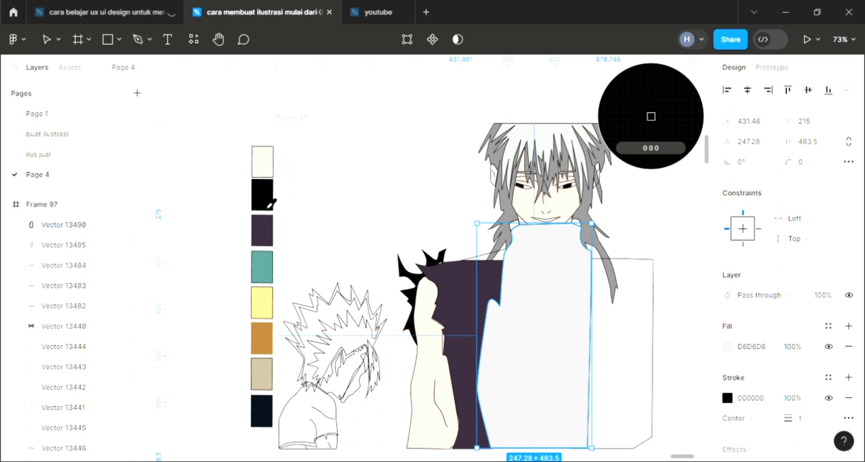
pyautogui.click(269, 199)
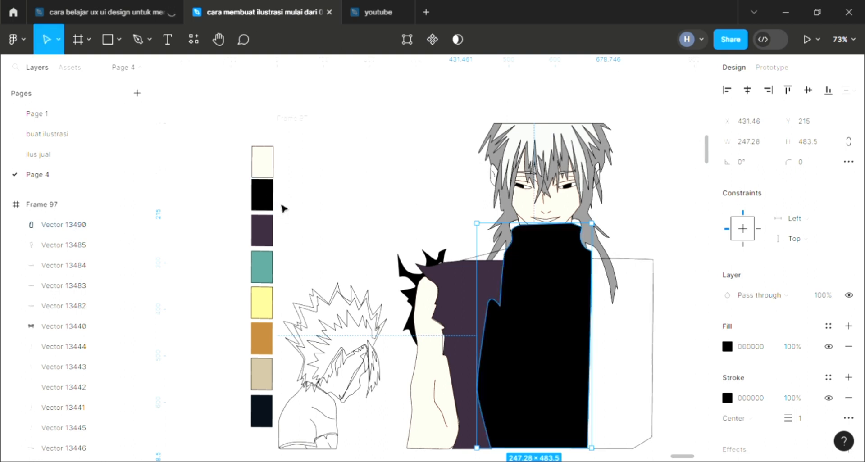
pyautogui.press('[')
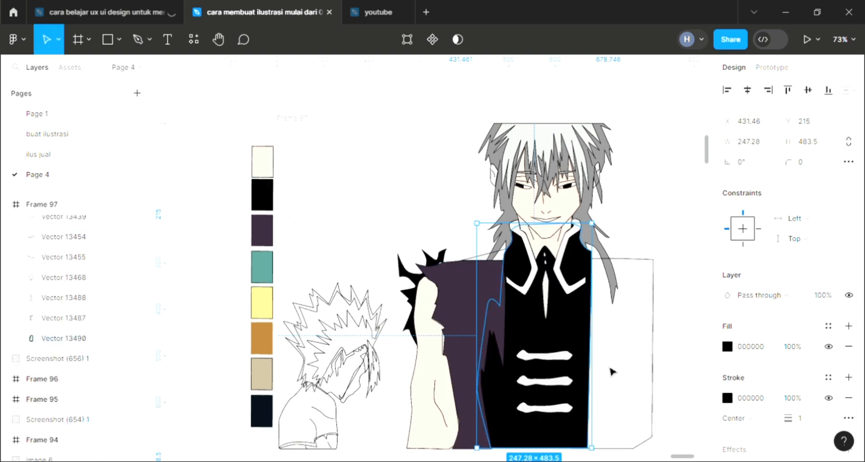
# - Fill the empty coat panel on the side opposite the raised arm with 38293C sampled from the purple panel
pyautogui.click(642, 266)
pyautogui.click(653, 288)
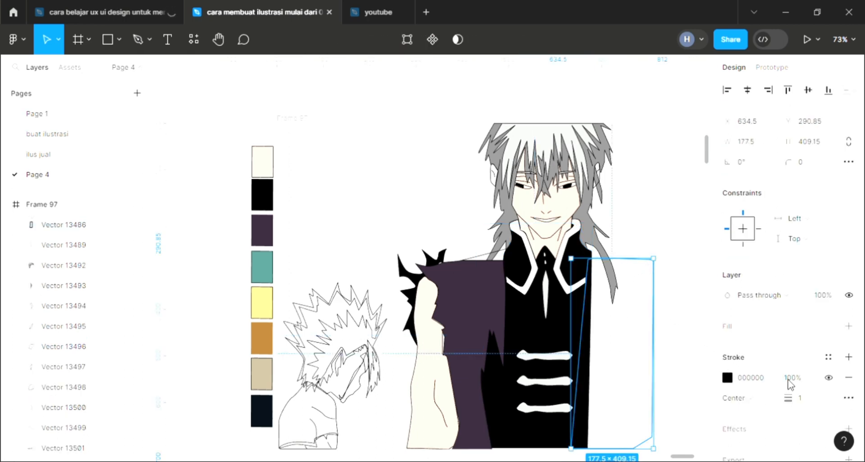
pyautogui.click(848, 326)
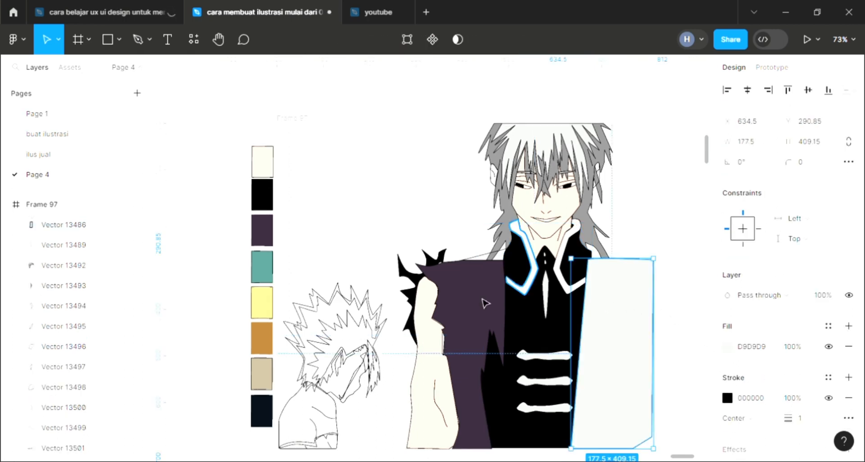
pyautogui.scroll(3, 484, 303)
pyautogui.press('i')
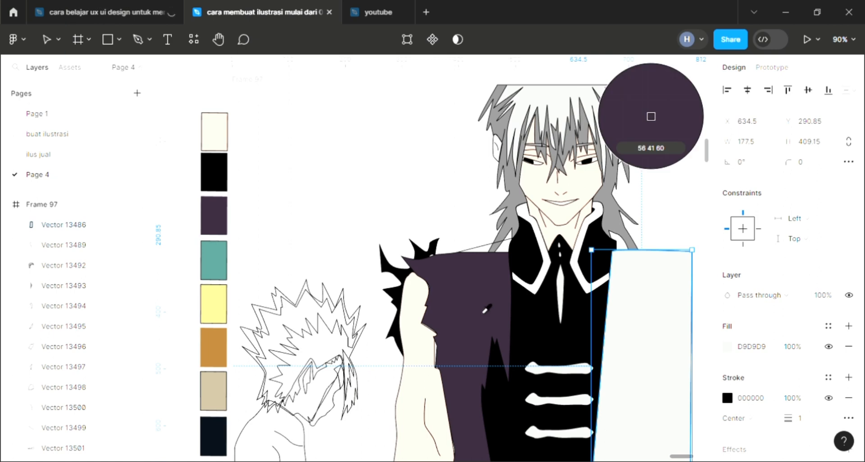
pyautogui.click(488, 307)
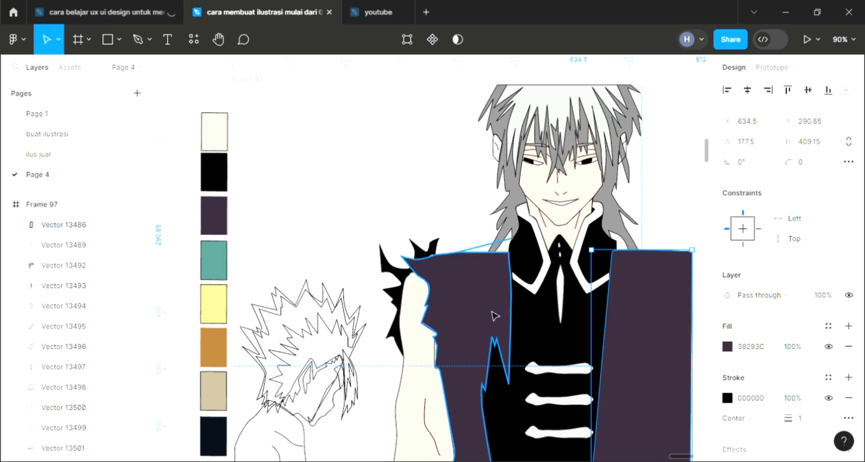
pyautogui.scroll(-2, 489, 318)
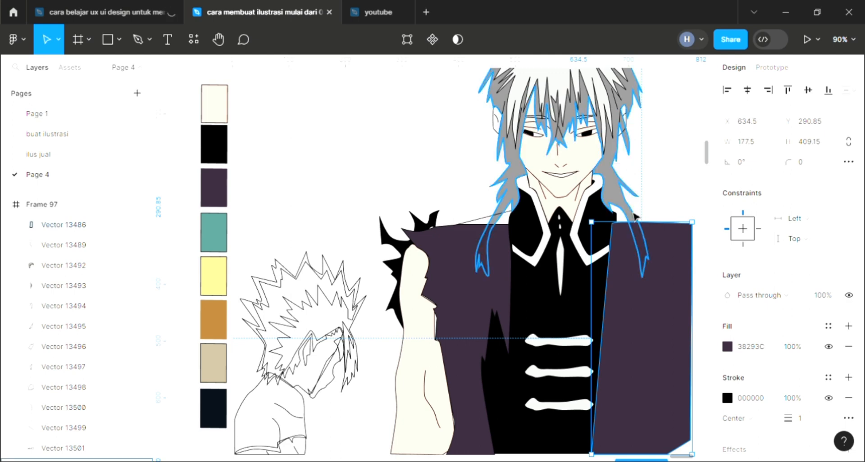
# - Send both purple coat panels and the black coat body to the back, behind the long hair strands
pyautogui.click(635, 217)
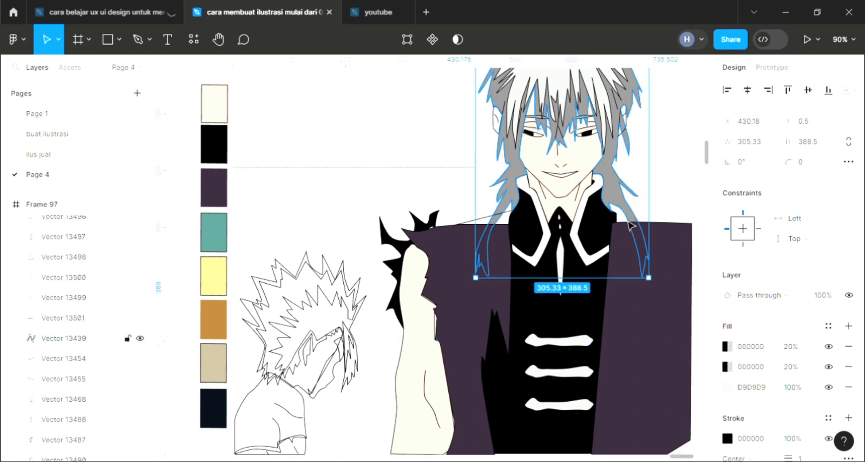
pyautogui.click(655, 359)
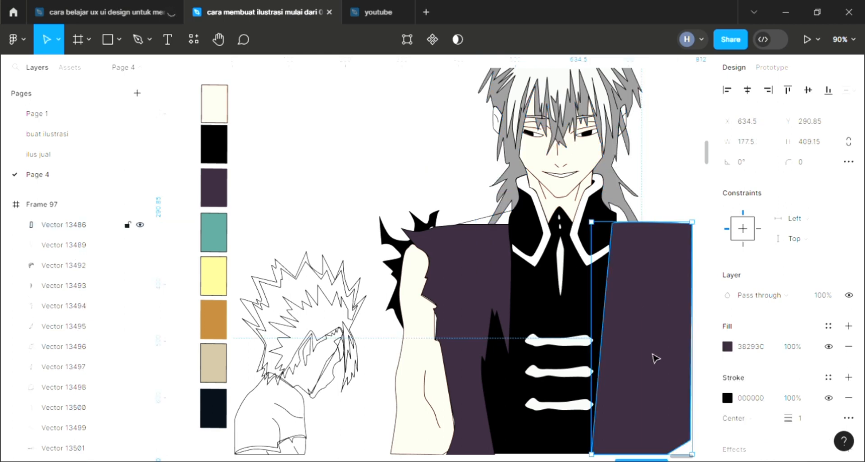
pyautogui.keyDown('shift'); pyautogui.click(502, 291); pyautogui.keyUp('shift')
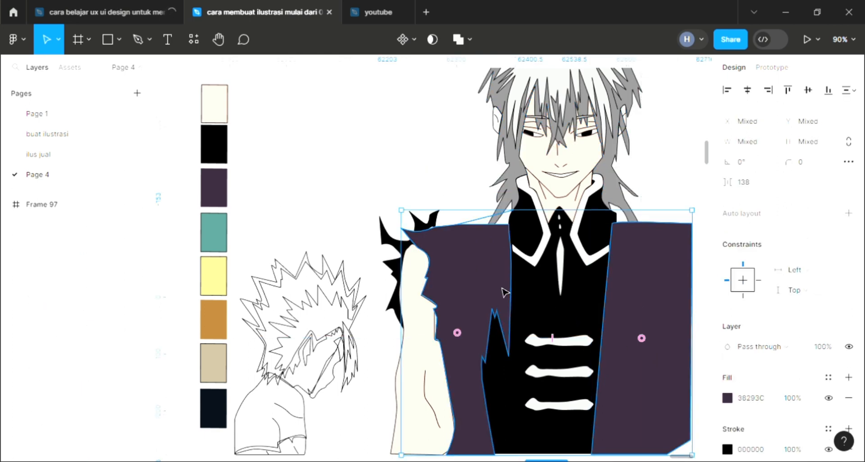
pyautogui.keyDown('shift'); pyautogui.click(594, 319); pyautogui.keyUp('shift')
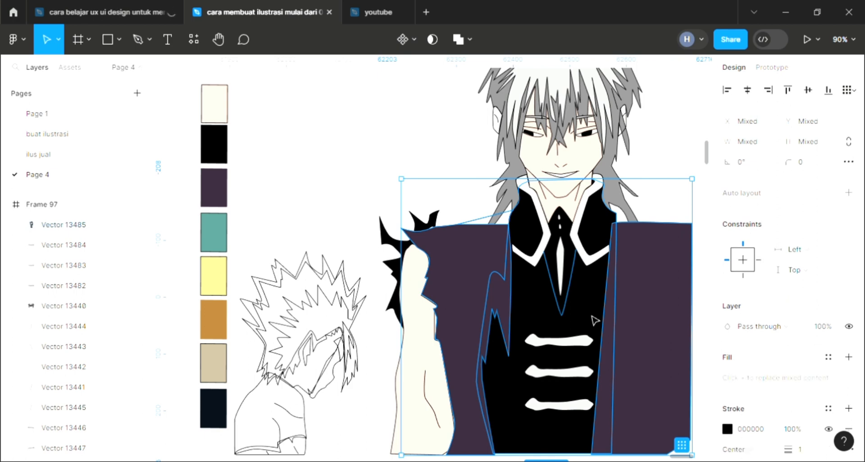
pyautogui.hotkey('ctrl', 'shift', '[')
pyautogui.click(422, 116)
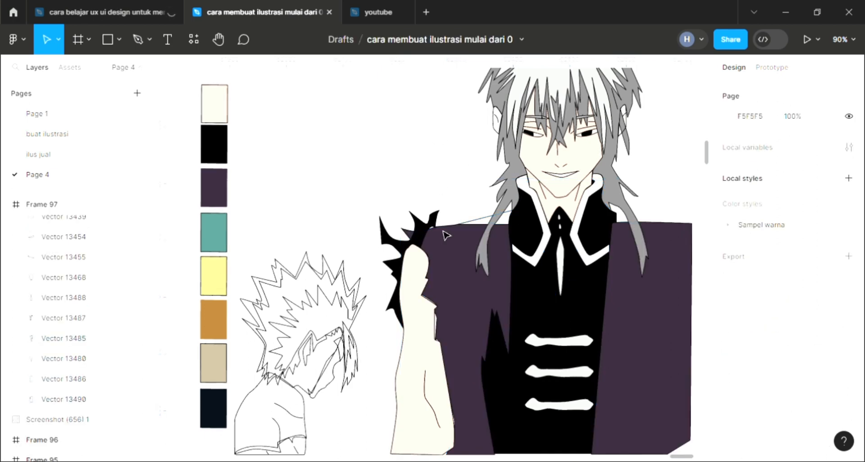
# - Move the inner shoulder point of the coat panel beside the raised arm up to the collar at X 496.5, Y 270
pyautogui.hscroll(1, 571, 263)
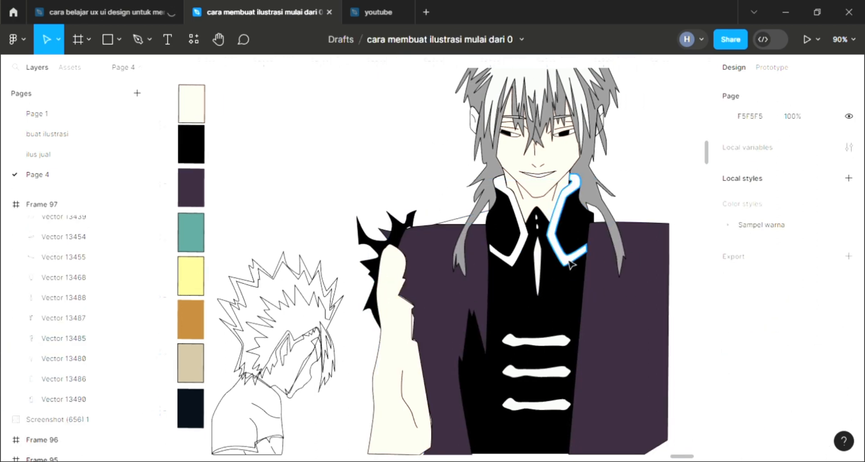
pyautogui.click(456, 229)
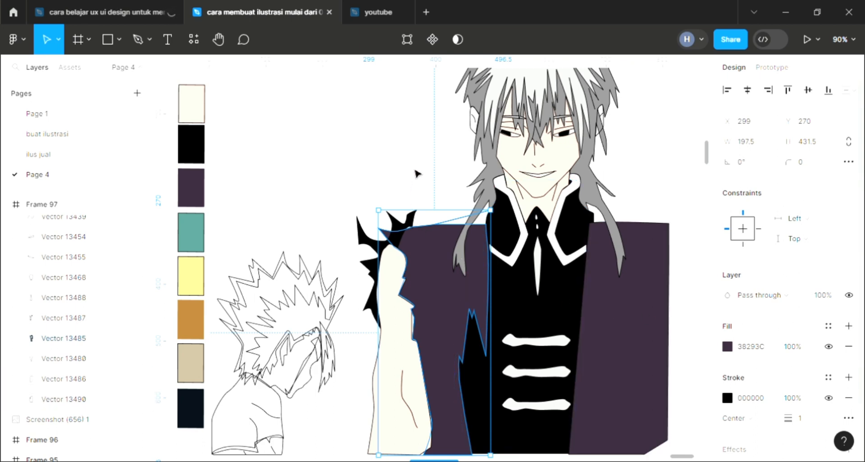
pyautogui.press('Escape')
pyautogui.scroll(5, 474, 239)
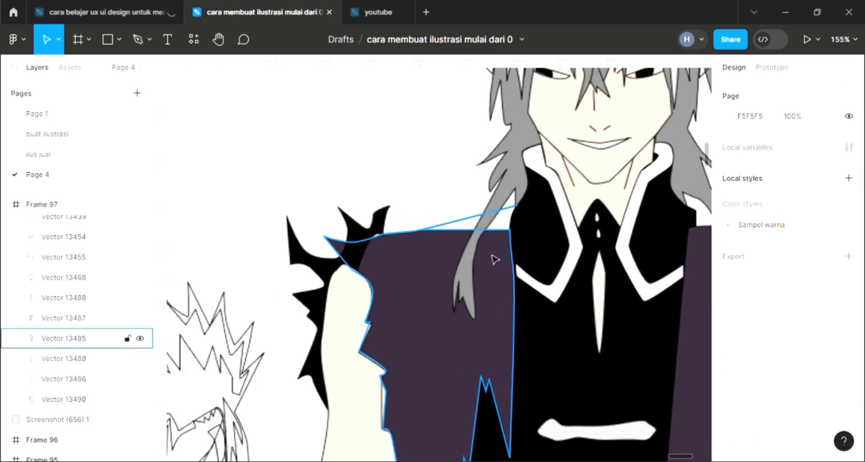
pyautogui.click(495, 260)
pyautogui.doubleClick(492, 255)
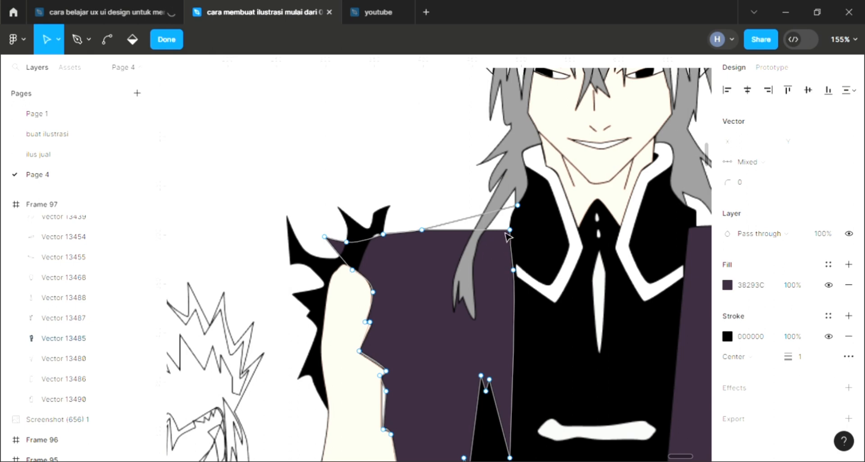
pyautogui.moveTo(509, 230); pyautogui.dragTo(518, 209)
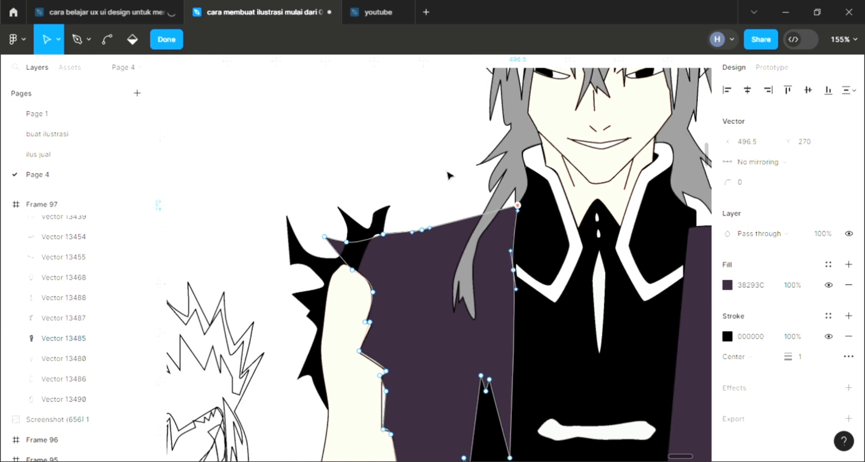
pyautogui.press('Escape')
pyautogui.press('Escape')
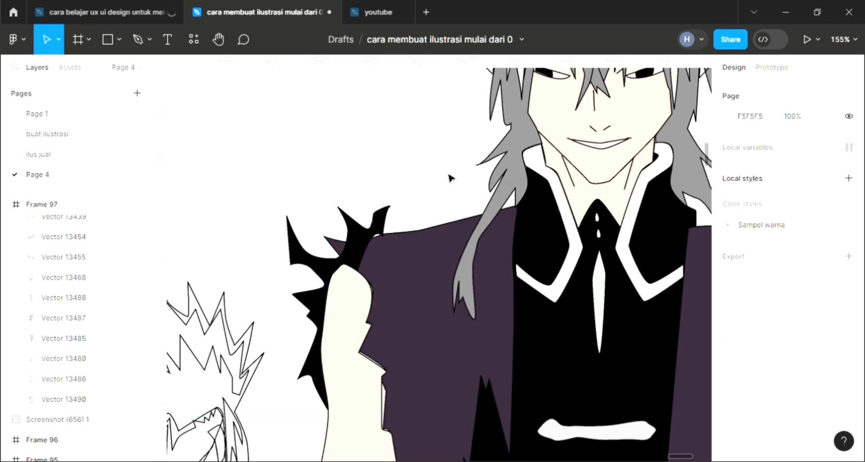
# - Raise the inner shoulder corner of the opposite purple coat panel to the collar at X 673.5, Y 277, curving its shoulder line
pyautogui.hotkey('shift', '1')
pyautogui.click(581, 235)
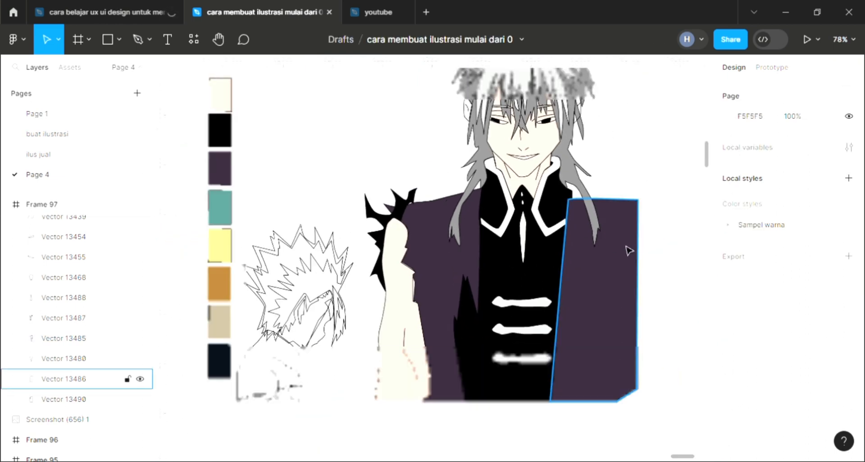
pyautogui.doubleClick(570, 199)
pyautogui.scroll(5, 570, 200)
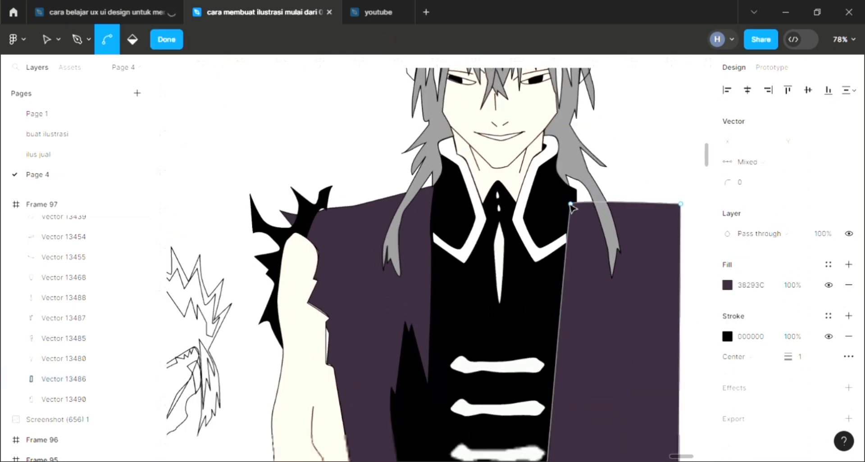
pyautogui.click(571, 206)
pyautogui.moveTo(575, 205); pyautogui.dragTo(578, 191)
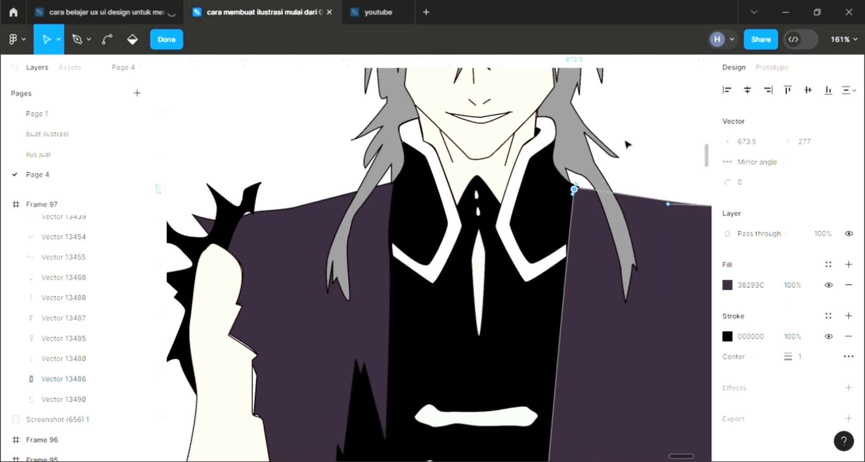
pyautogui.press('Escape')
pyautogui.press('Escape')
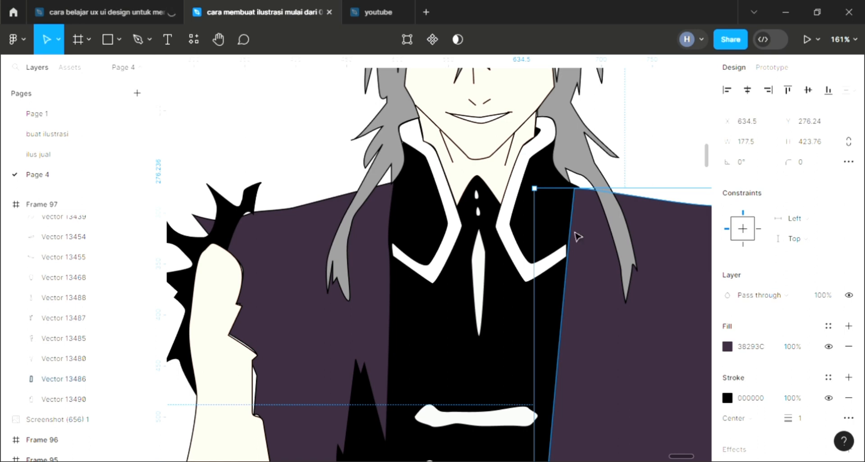
pyautogui.press('Escape')
pyautogui.scroll(-5, 525, 278)
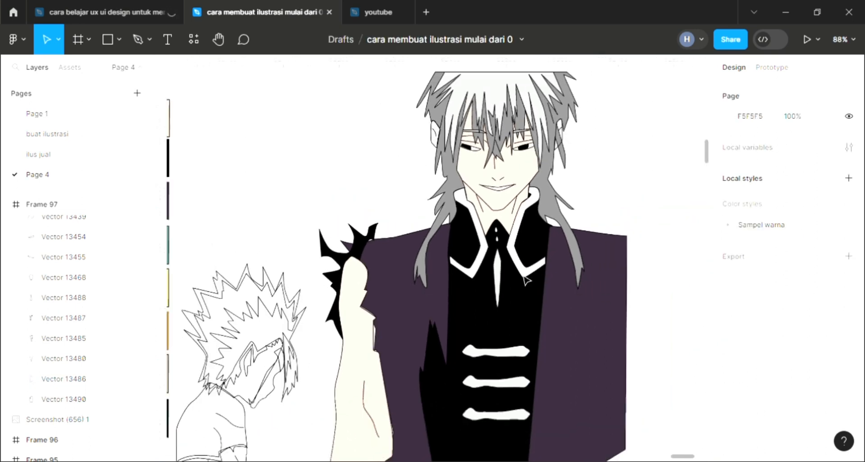
pyautogui.scroll(-3, 518, 331)
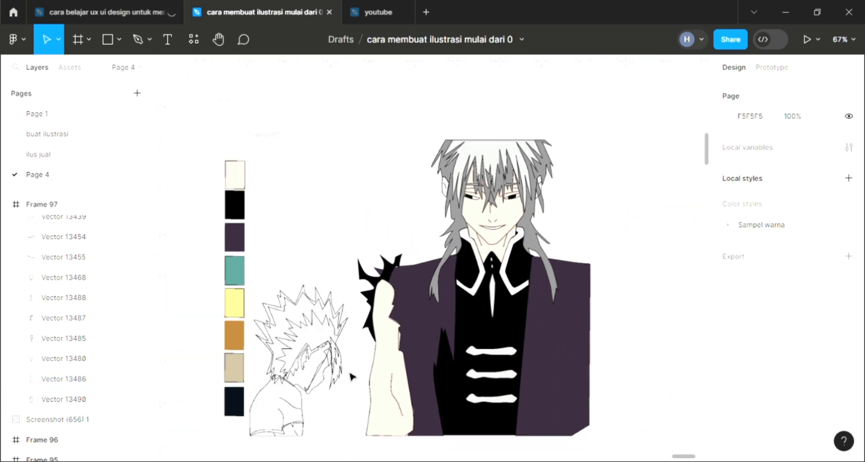
pyautogui.scroll(3, 307, 363)
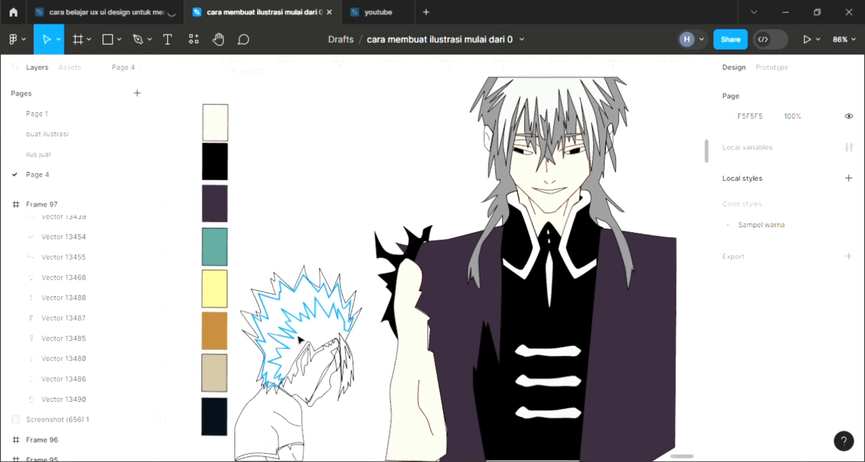
pyautogui.click(307, 362)
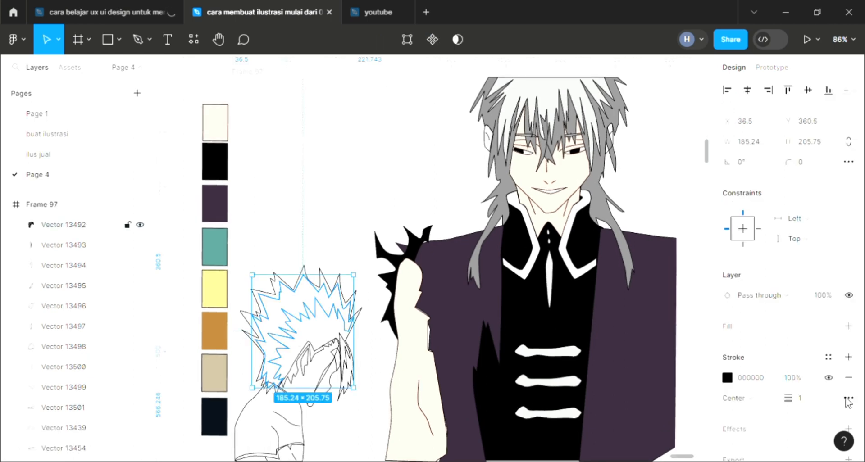
pyautogui.click(849, 326)
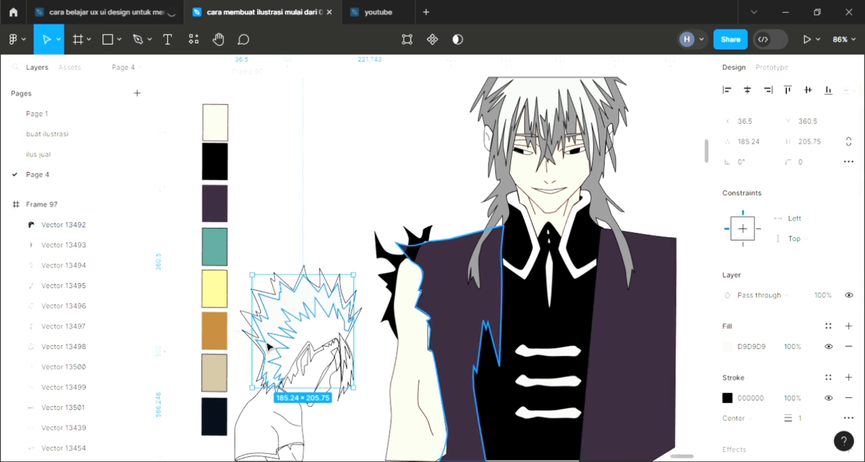
pyautogui.hscroll(-2, 269, 347)
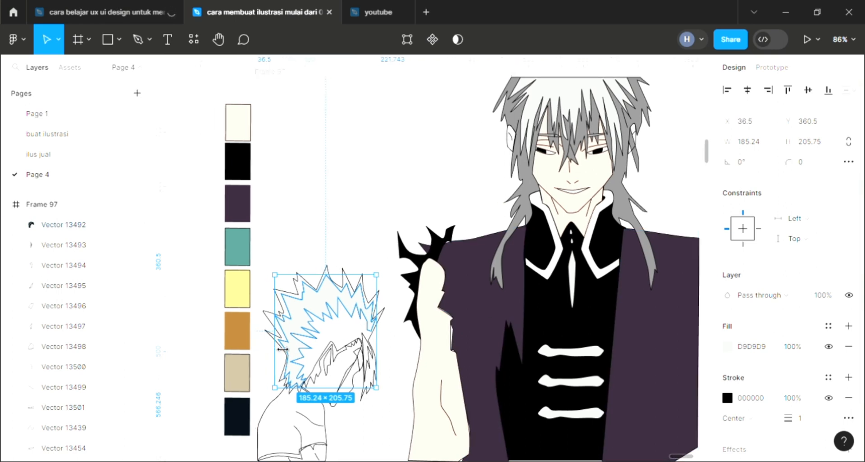
pyautogui.hotkey('alt', '/')
pyautogui.press('Escape')
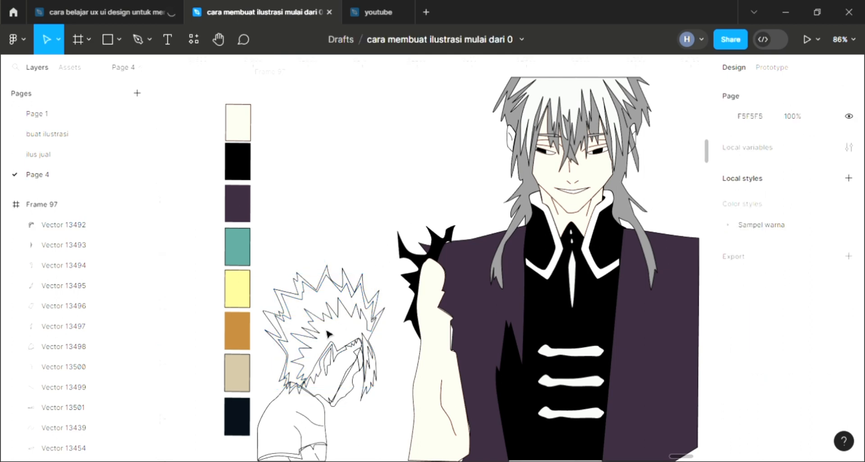
# - Fill the smaller character's inner spiky hair band with teal 58968F sampled from the palette swatch
pyautogui.click(327, 345)
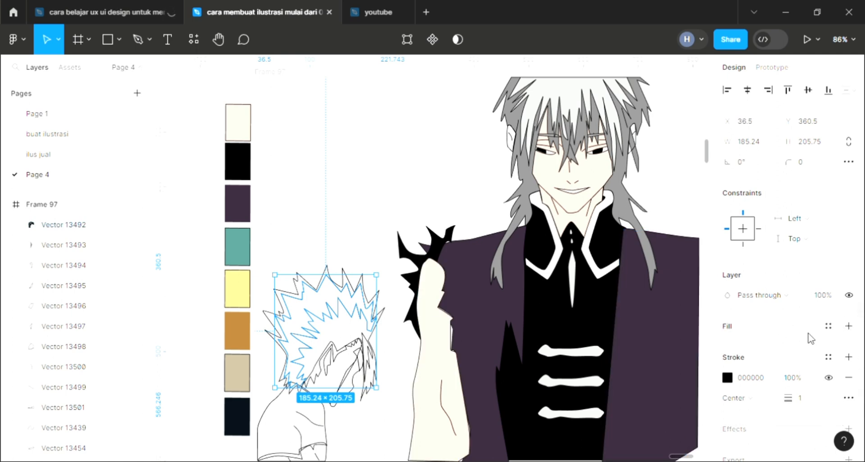
pyautogui.click(848, 325)
pyautogui.press('i')
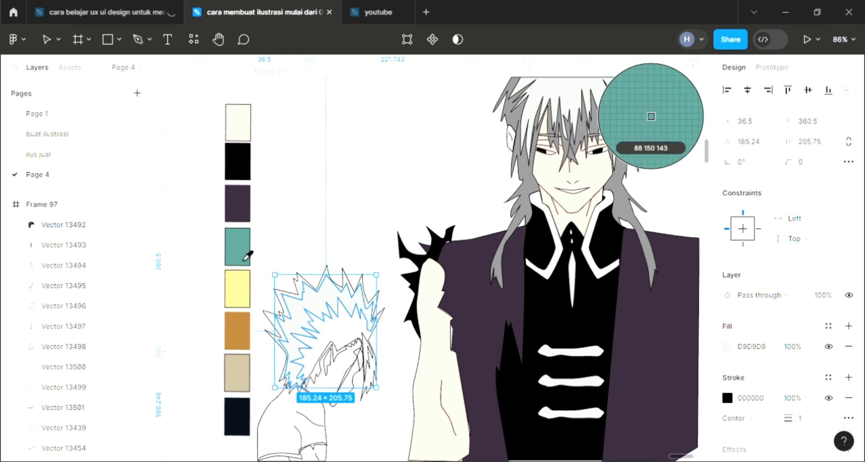
pyautogui.click(246, 259)
pyautogui.click(384, 220)
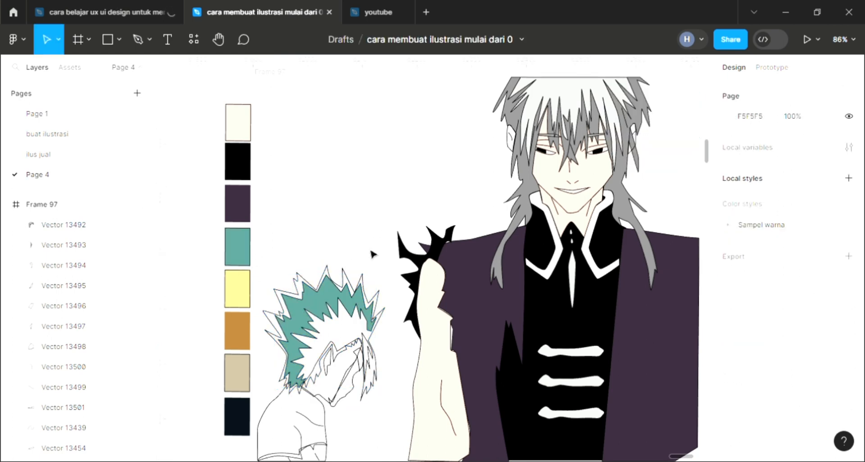
# - Fill the narrow hair strand hanging beside the smaller character's face with teal 58968F sampled from the coloured hair
pyautogui.click(277, 331)
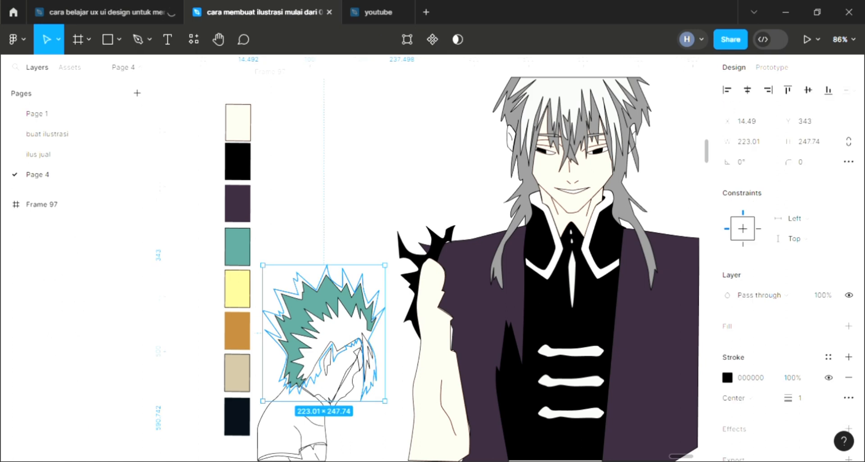
pyautogui.doubleClick(372, 360)
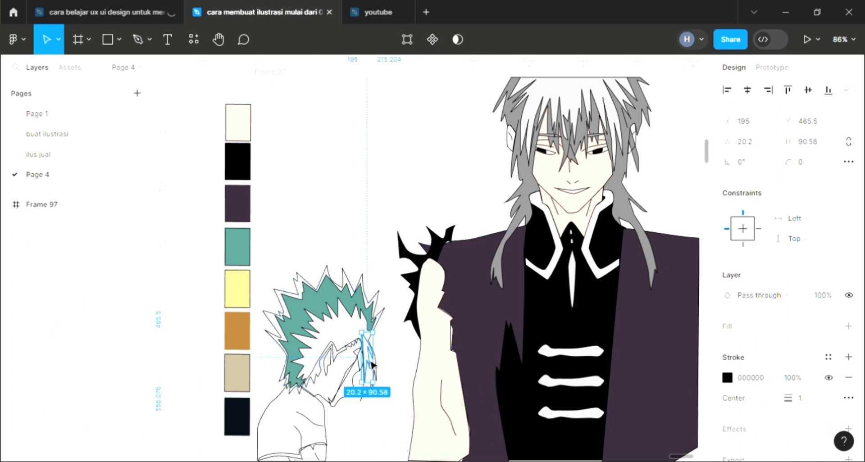
pyautogui.click(849, 326)
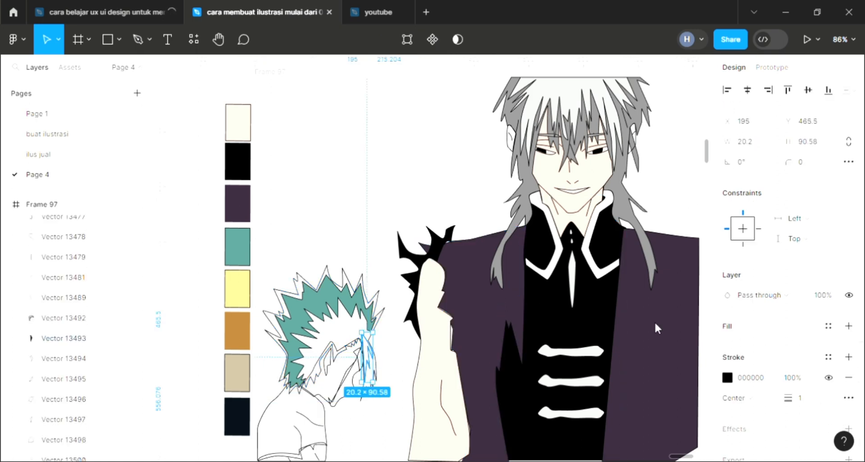
pyautogui.press('i')
pyautogui.click(336, 310)
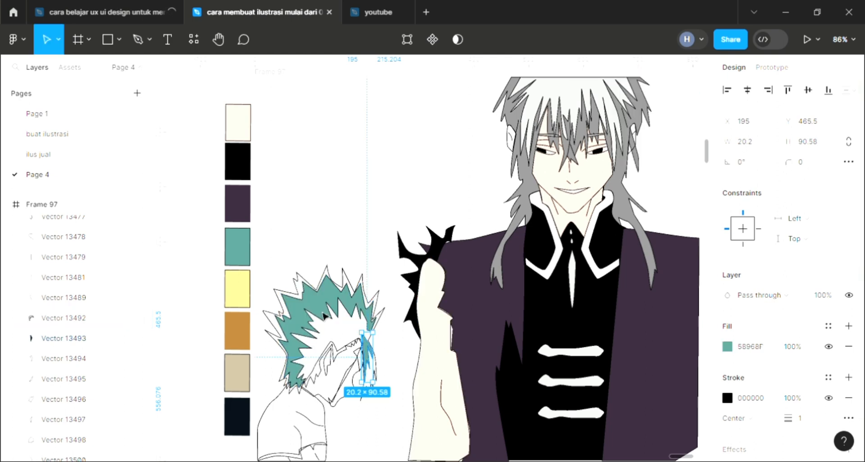
# - Fill the smaller character's outer hair silhouette with darker teal 3F7B74 and send it behind the lighter hair shapes
pyautogui.click(301, 285)
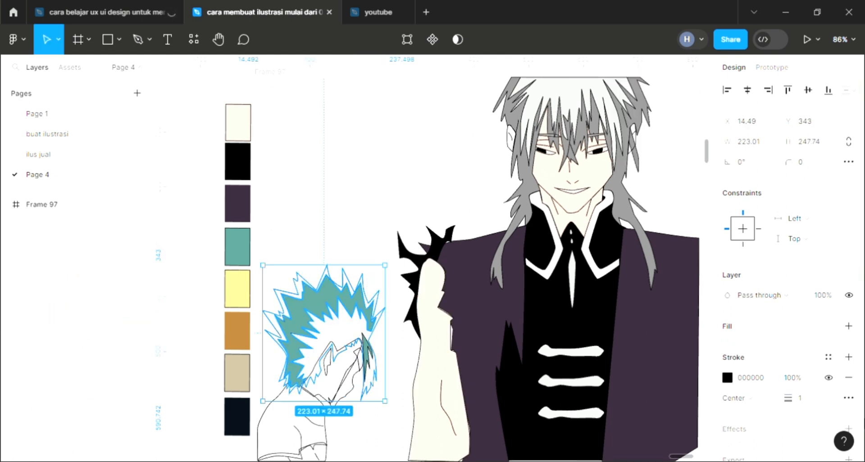
pyautogui.click(848, 326)
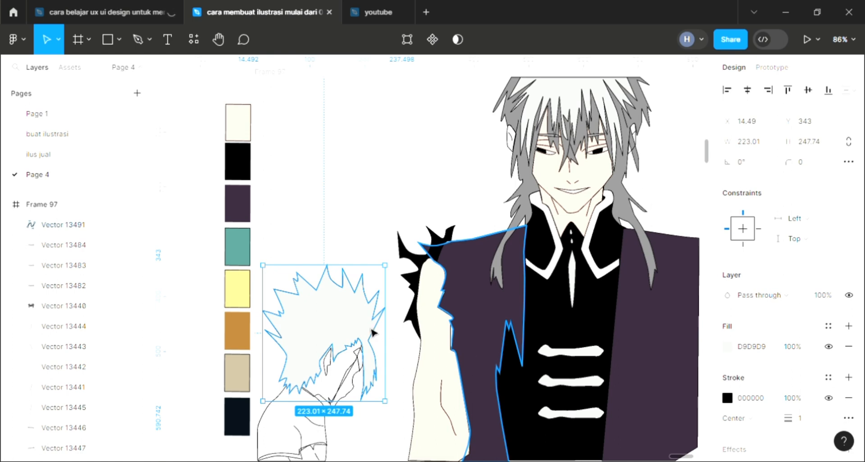
pyautogui.press('i')
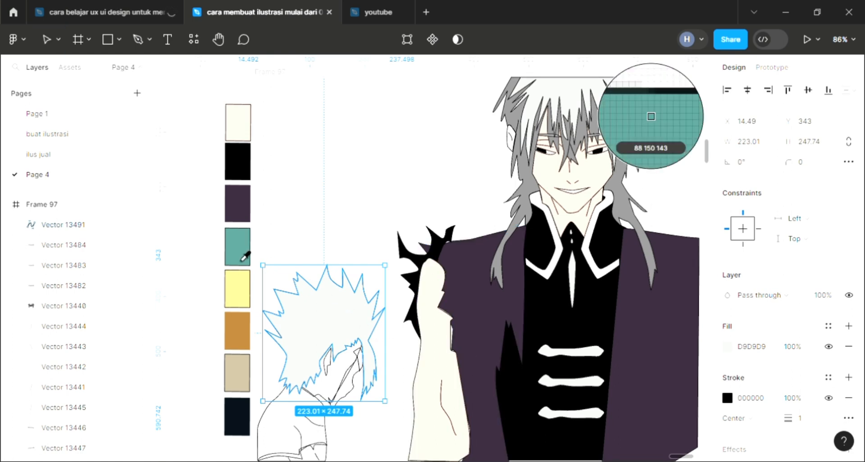
pyautogui.click(244, 261)
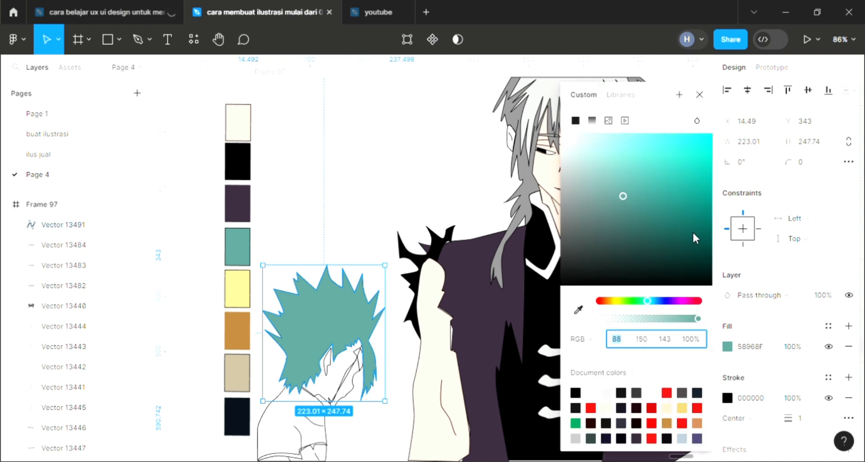
pyautogui.click(635, 215)
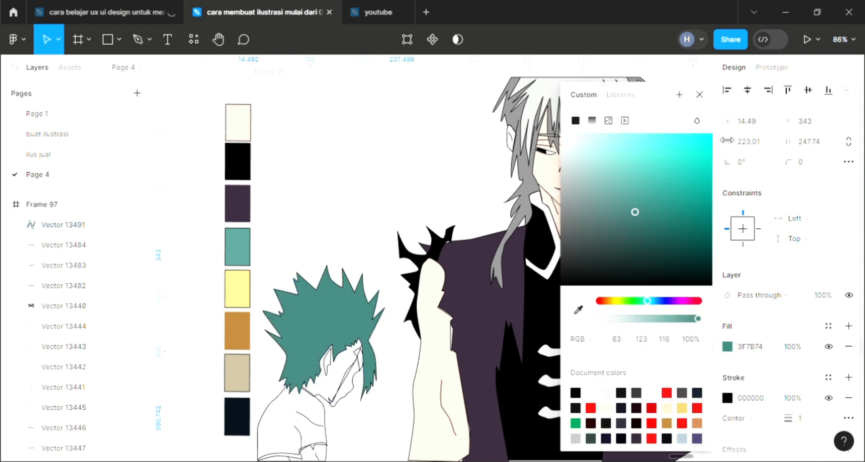
pyautogui.click(699, 95)
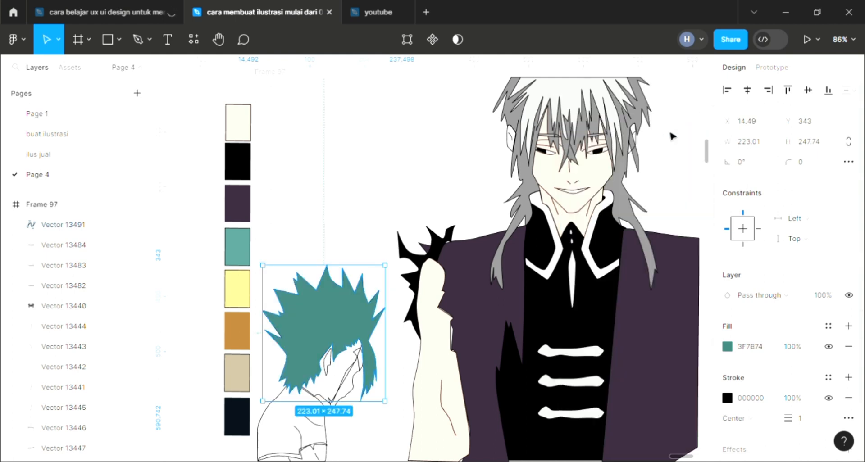
pyautogui.press('[')
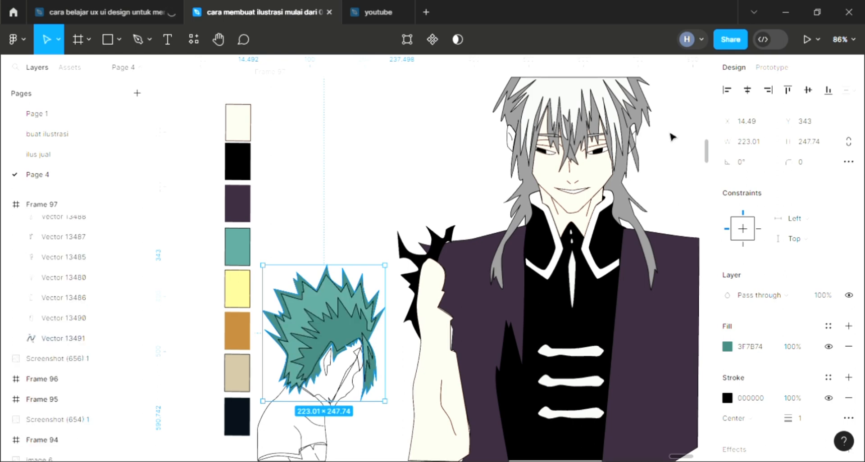
pyautogui.click(435, 178)
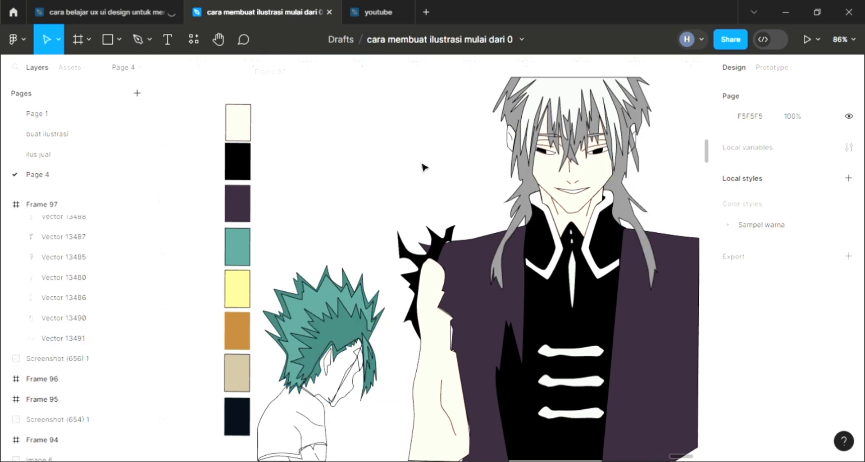
# - Fill the small strand over the smaller character's forehead with teal 58968F sampled from the hair
pyautogui.scroll(-2, 333, 378)
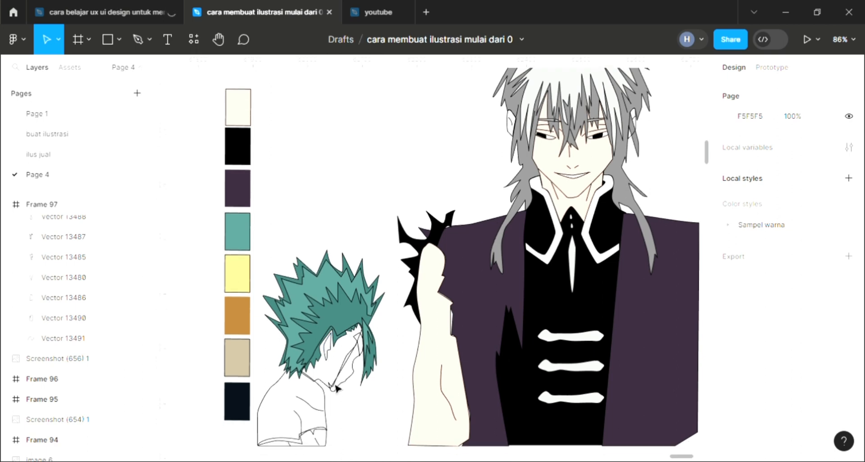
pyautogui.click(361, 346)
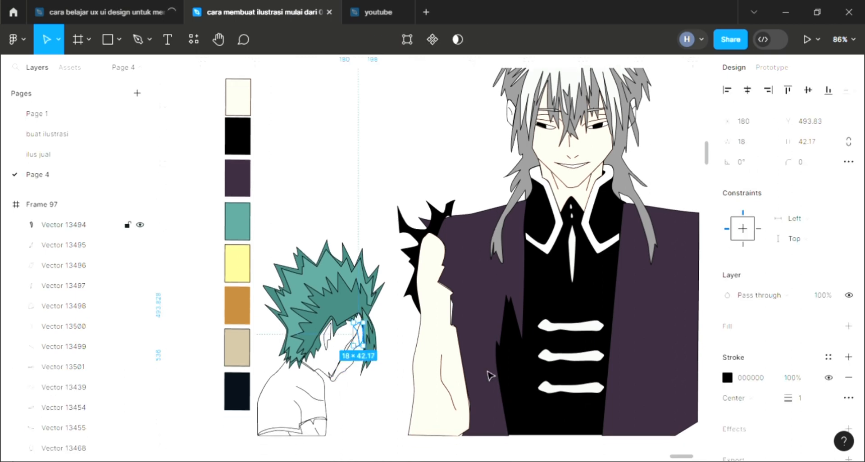
pyautogui.click(848, 326)
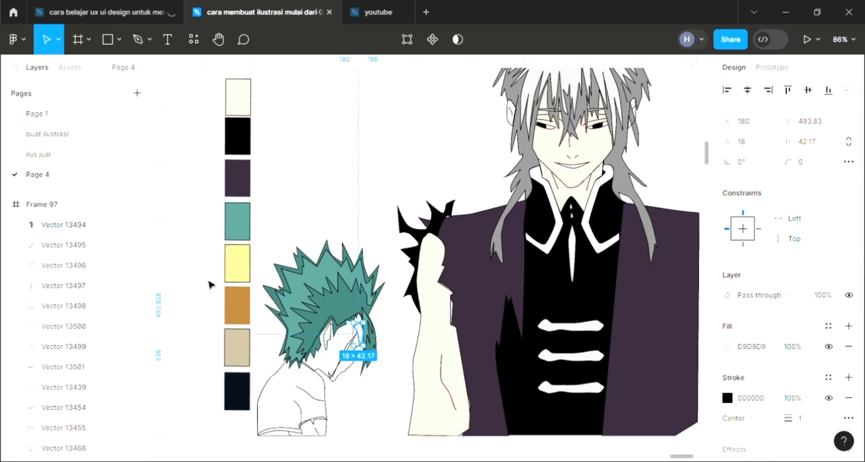
pyautogui.press('i')
pyautogui.click(317, 289)
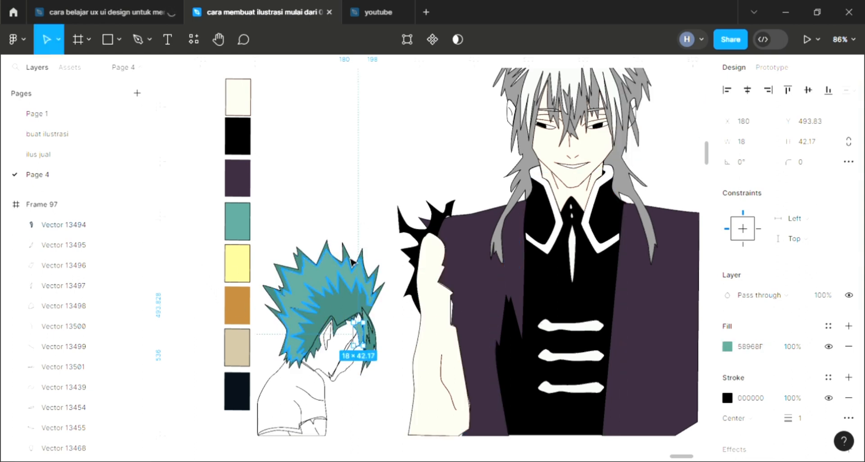
# - Add a default D9D9D9 fill to the smaller character's narrow ear shape
pyautogui.click(344, 334)
pyautogui.click(328, 350)
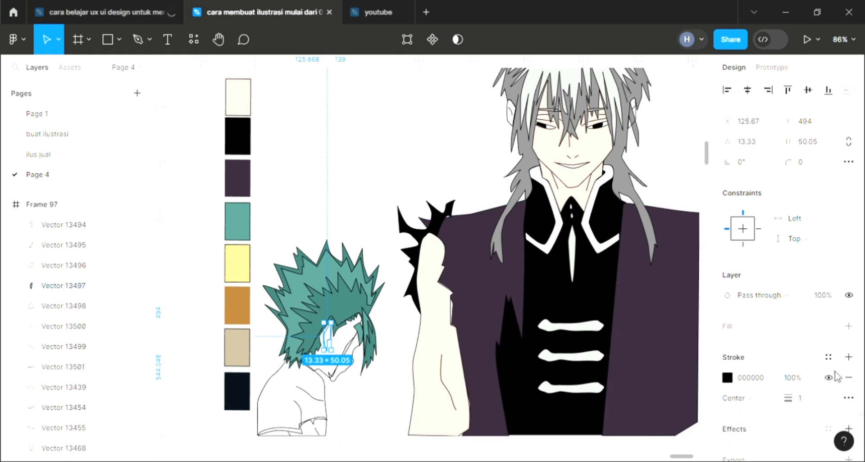
pyautogui.click(353, 386)
# - Fill the smaller character's front face shape with black sampled from the tall character's clothing
pyautogui.scroll(3, 349, 374)
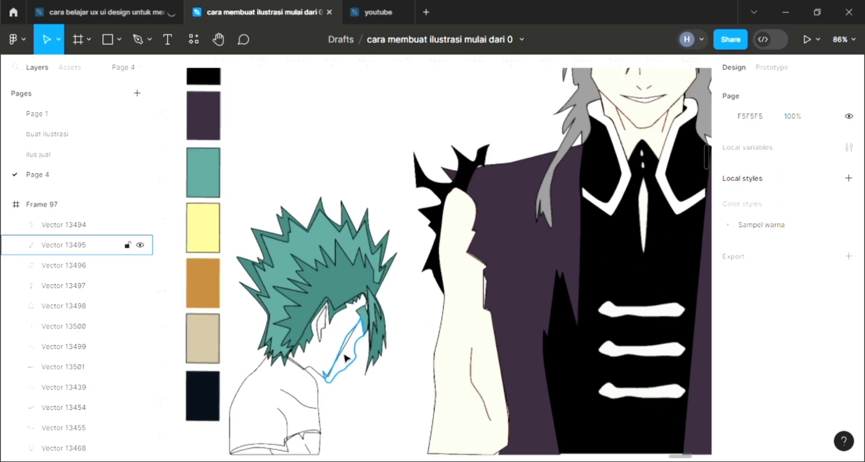
pyautogui.click(347, 359)
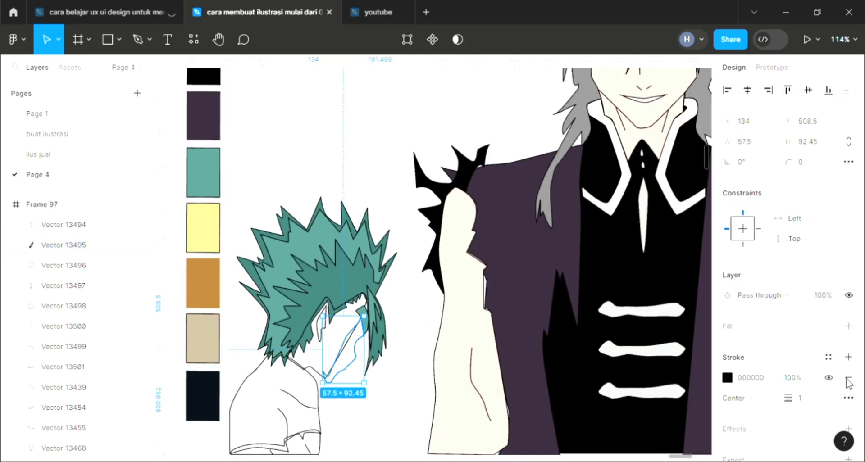
pyautogui.click(848, 326)
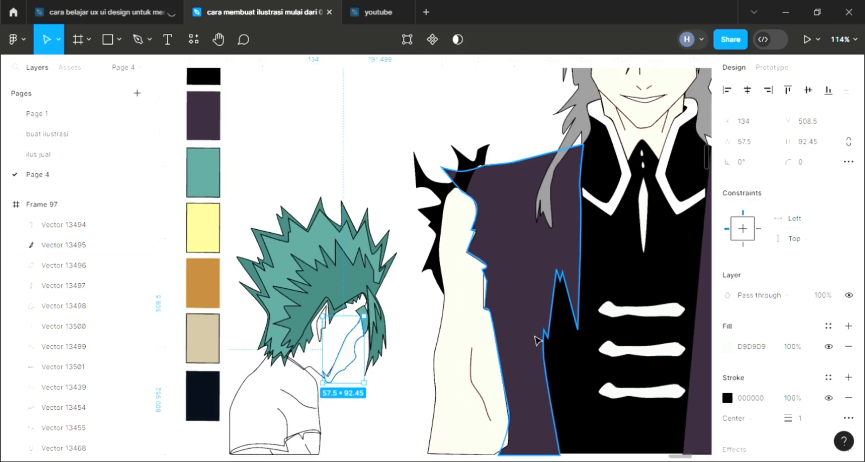
pyautogui.press('i')
pyautogui.click(552, 340)
pyautogui.click(396, 346)
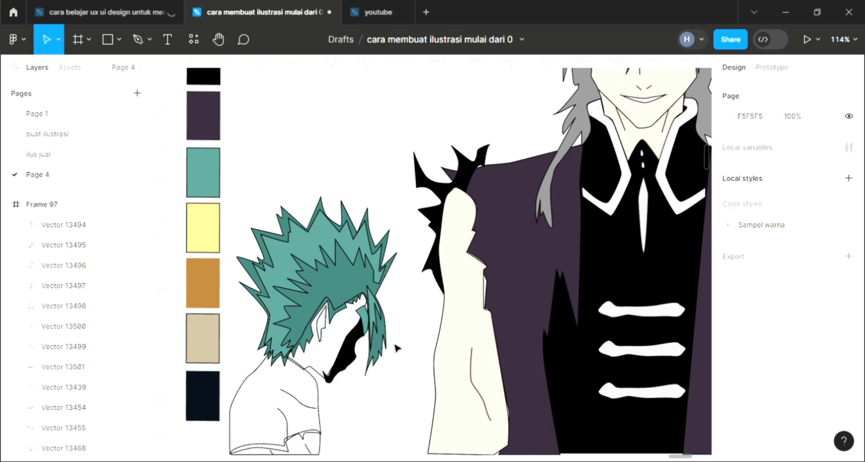
# - Fill the smaller character's main face shape with skin tone FFE2D3 sampled from the tall character's neck
pyautogui.click(361, 378)
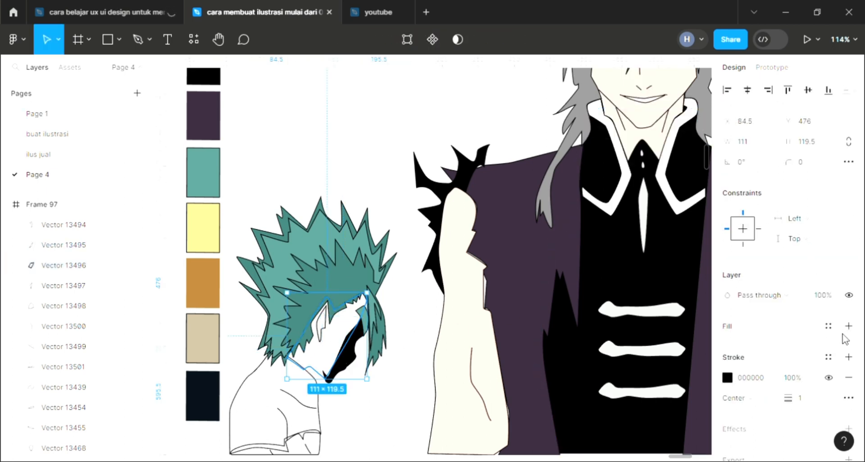
pyautogui.scroll(2, 564, 301)
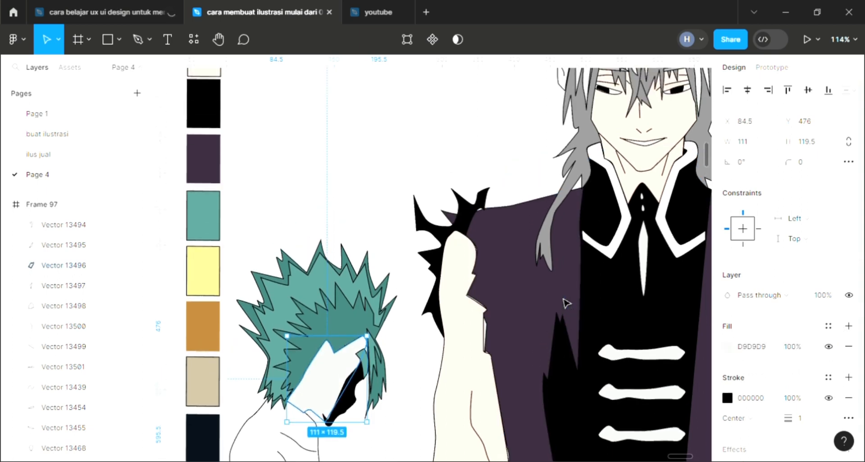
pyautogui.scroll(-3, 565, 302)
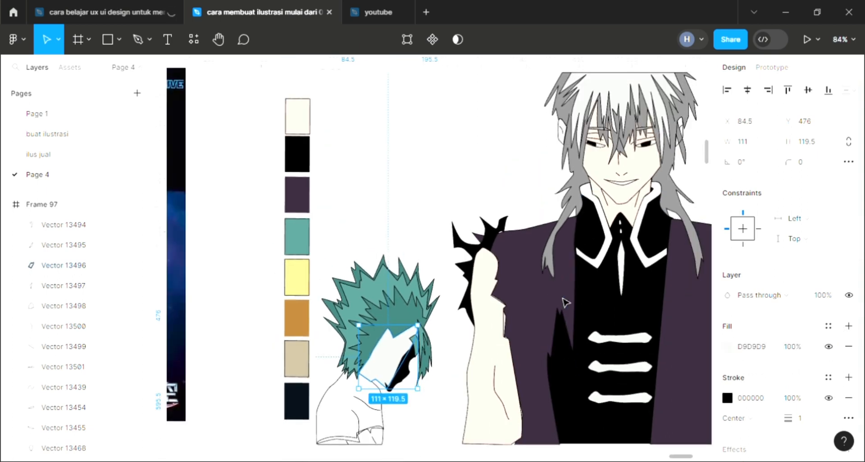
pyautogui.press('i')
pyautogui.click(645, 181)
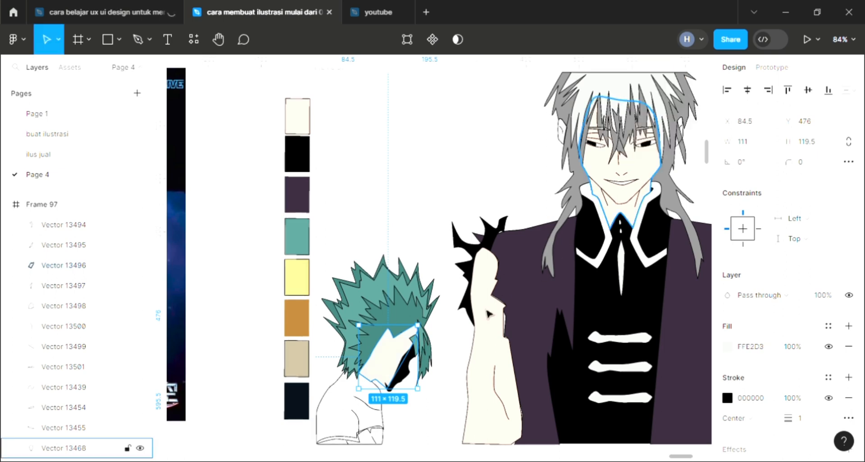
# - Fill the smaller character's shirt shape with dark purple 38293C sampled from the tall character's coat
pyautogui.click(387, 418)
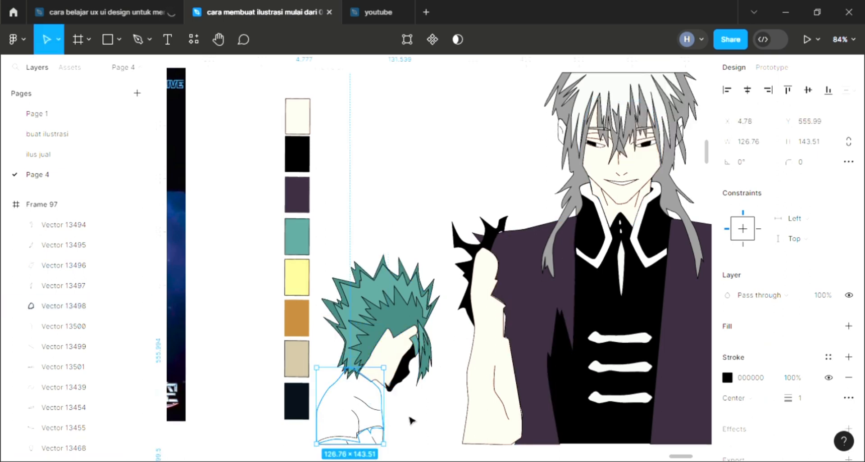
pyautogui.hscroll(2, 410, 420)
pyautogui.scroll(2, 410, 420)
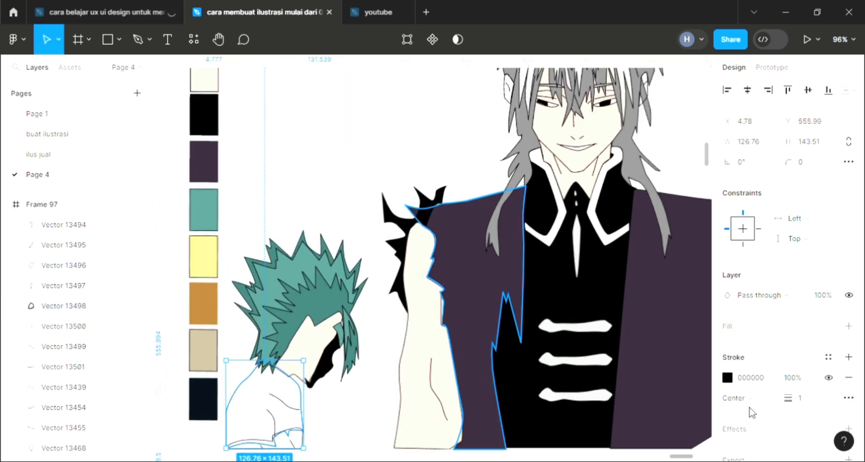
pyautogui.click(848, 326)
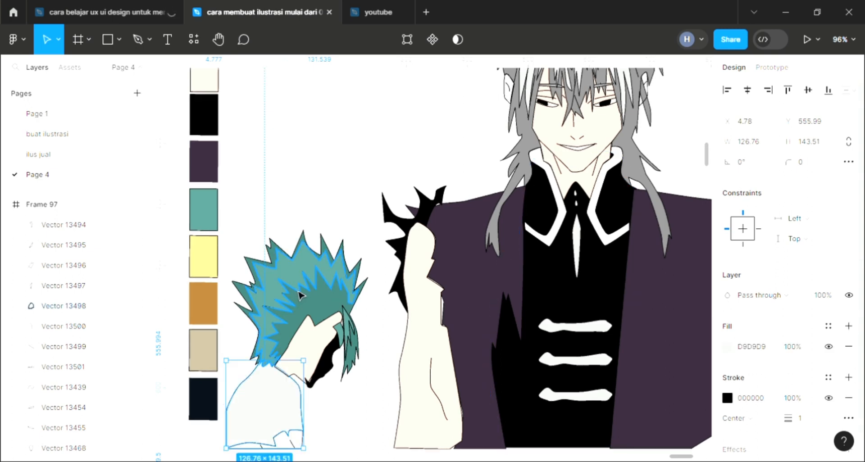
pyautogui.press('i')
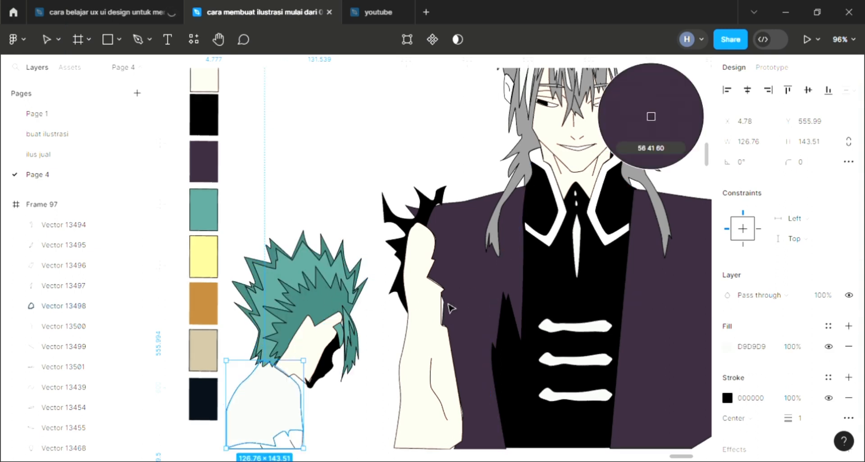
pyautogui.click(451, 307)
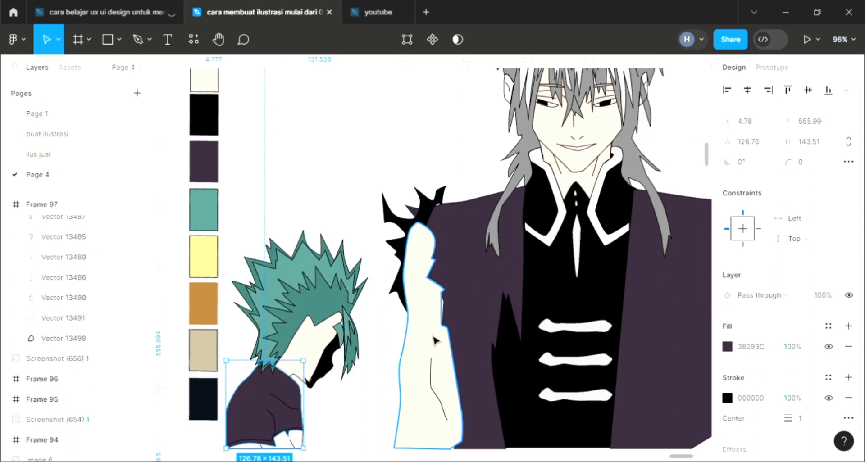
pyautogui.click(319, 160)
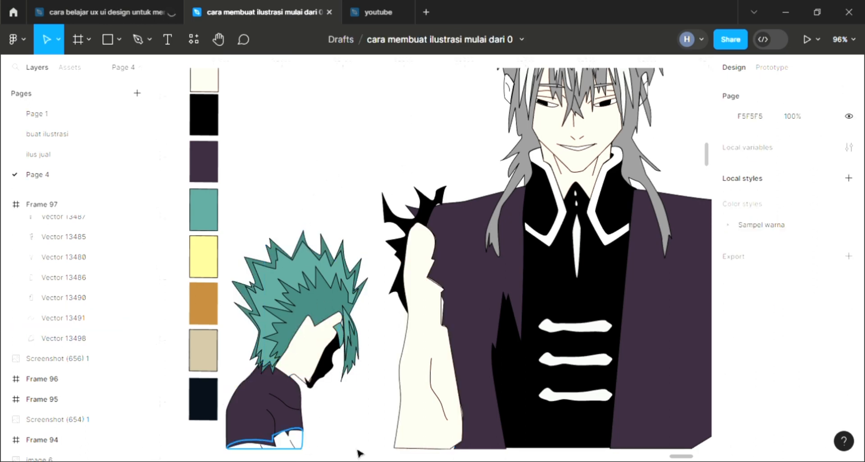
# - Fill the smaller character's arm shape below the shirt sleeve with skin tone FFE2D3 sampled from the tall character's arm
pyautogui.click(270, 439)
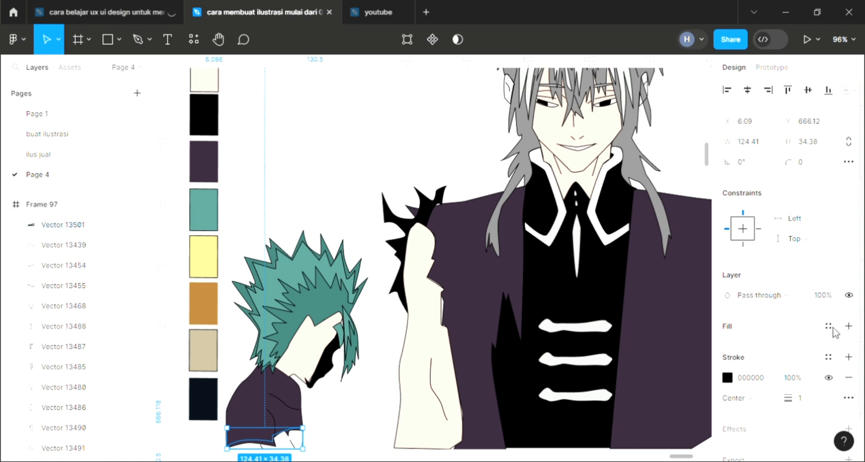
pyautogui.click(849, 325)
pyautogui.press('i')
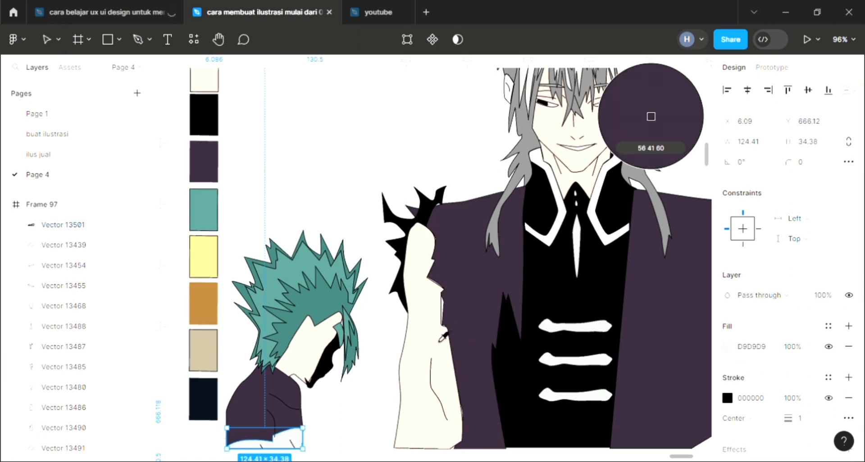
pyautogui.click(434, 334)
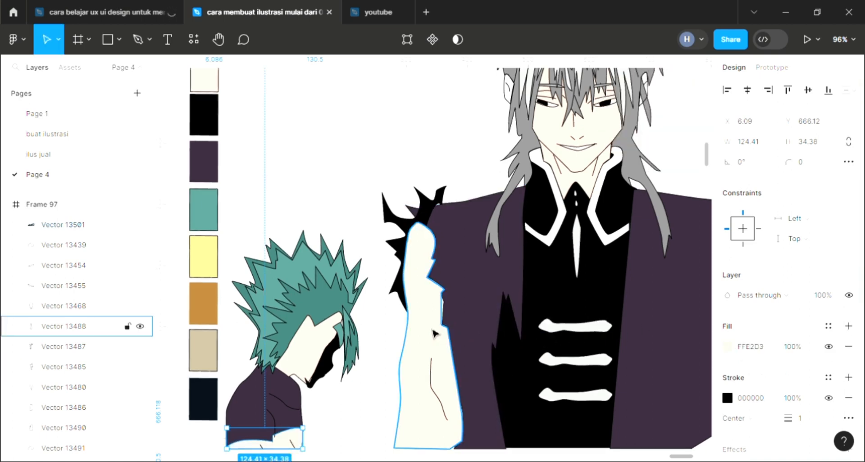
pyautogui.scroll(-3, 383, 219)
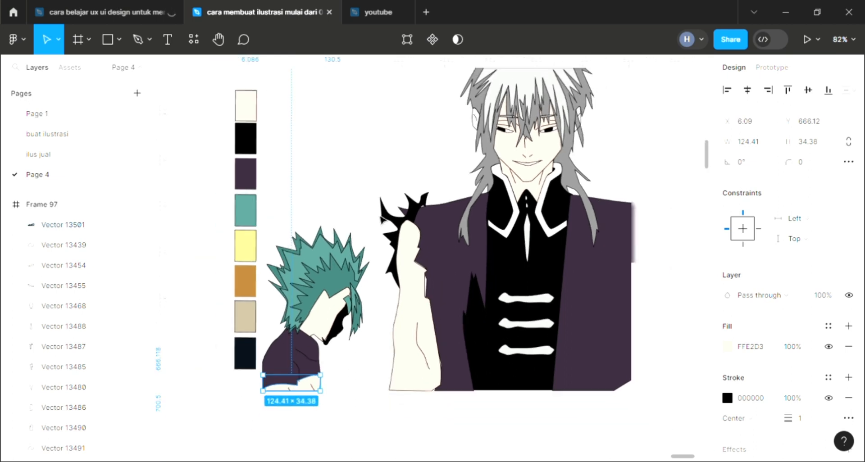
pyautogui.scroll(4, 383, 221)
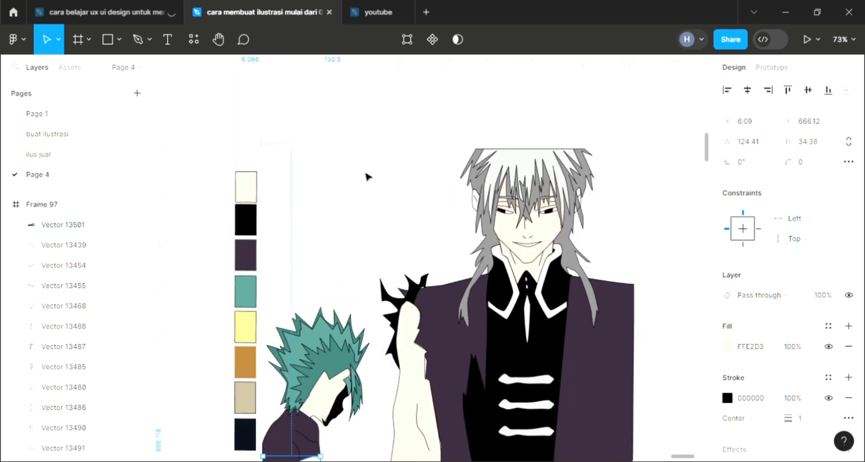
pyautogui.click(284, 166)
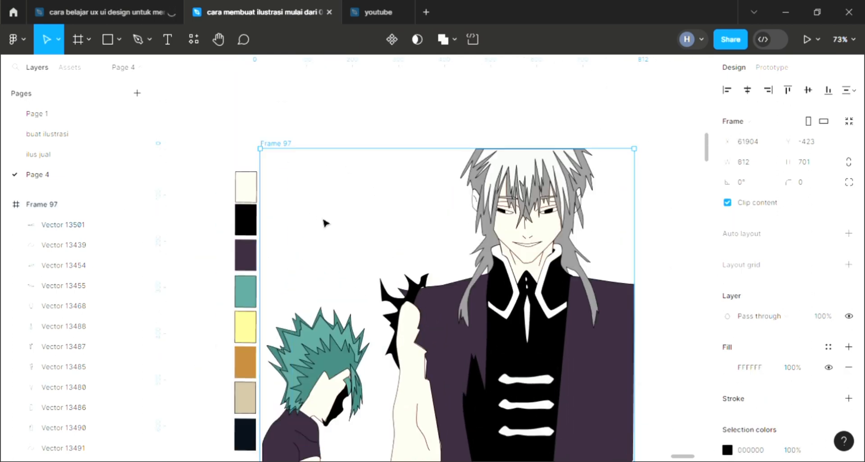
pyautogui.scroll(3, 542, 328)
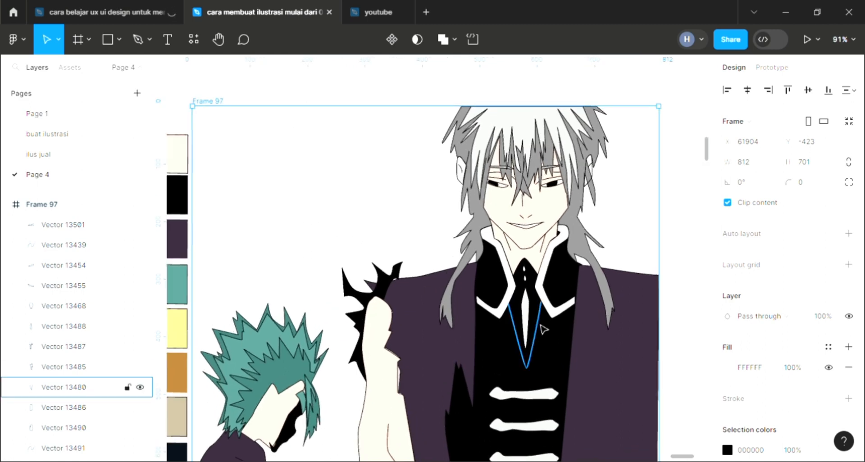
pyautogui.scroll(-1, 544, 327)
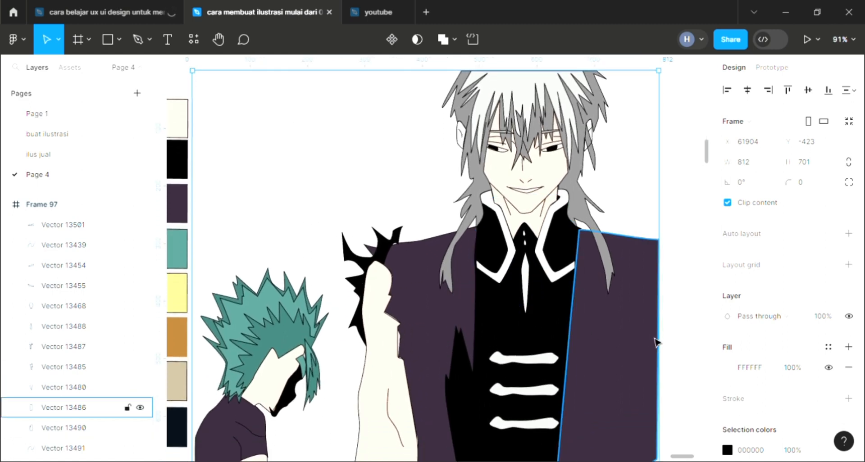
pyautogui.hscroll(-1, 656, 343)
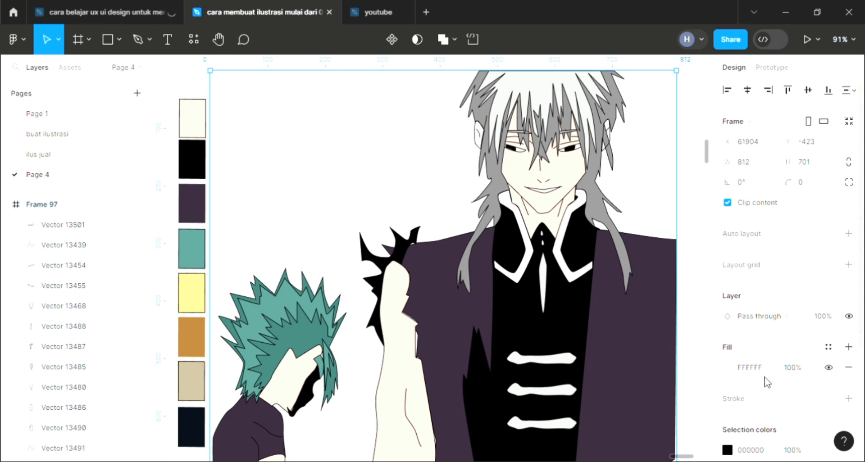
pyautogui.press('Escape')
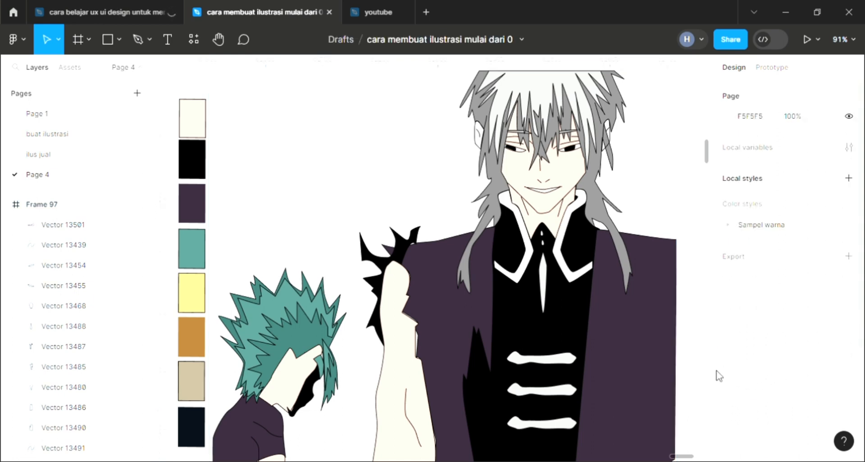
# - Set the background fill of Frame 97 to solid pink EA9090
pyautogui.keyDown('ctrl'); pyautogui.click(227, 86); pyautogui.keyUp('ctrl')
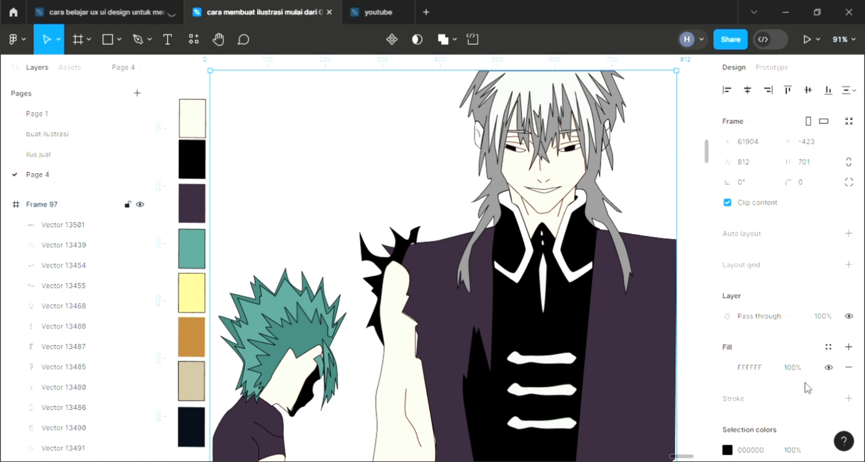
pyautogui.click(730, 367)
pyautogui.hscroll(3, 443, 244)
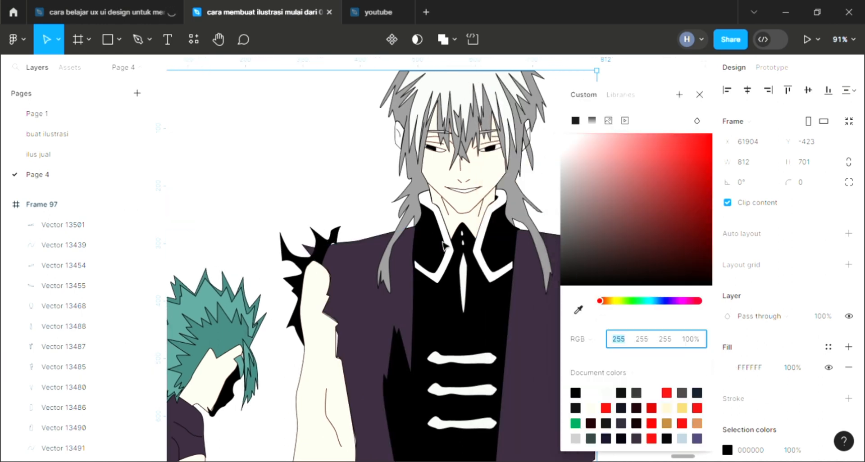
pyautogui.hscroll(-2, 443, 245)
pyautogui.scroll(-4, 444, 245)
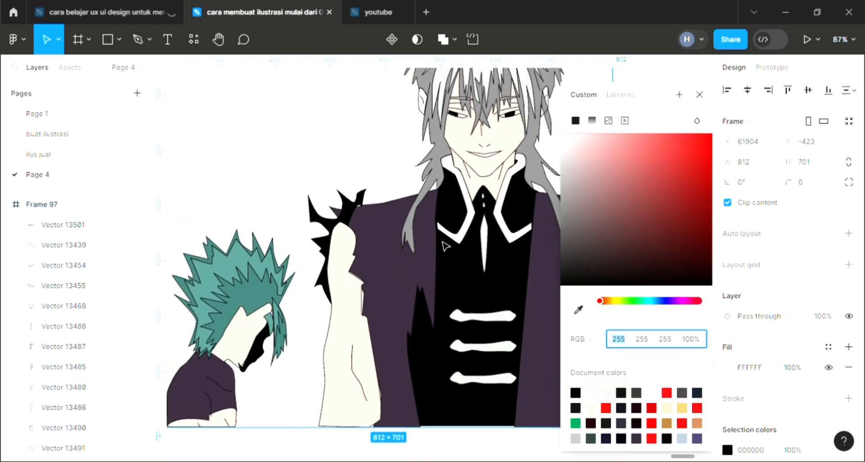
pyautogui.scroll(1, 443, 245)
pyautogui.scroll(-2, 443, 244)
pyautogui.scroll(1, 443, 244)
pyautogui.scroll(1, 443, 244)
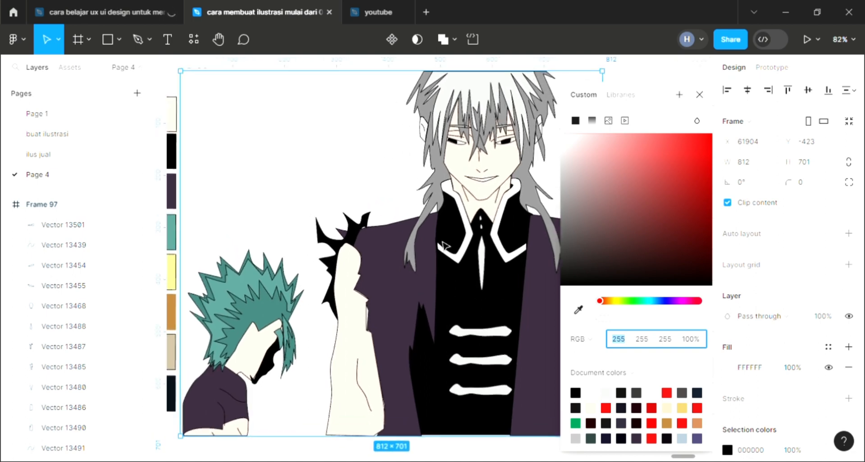
pyautogui.hscroll(1, 444, 245)
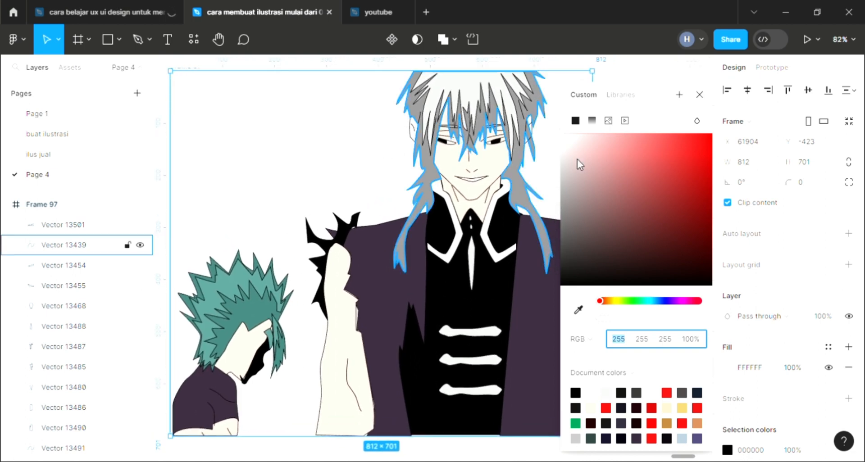
pyautogui.click(618, 146)
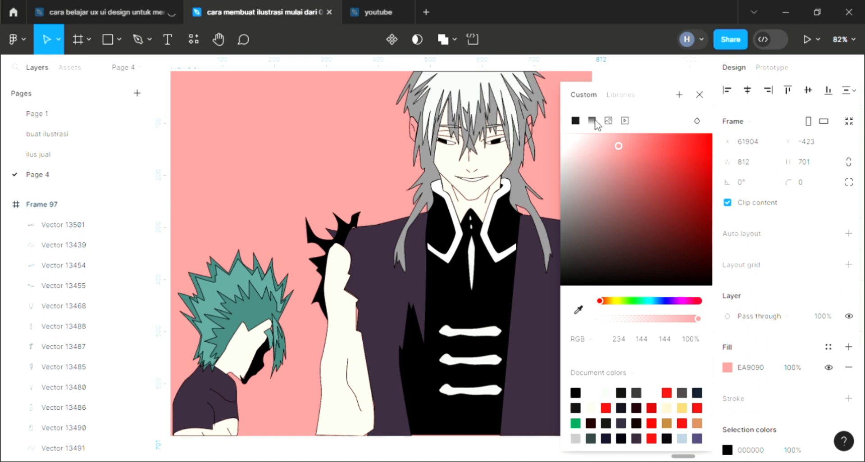
# - Change the frame's background to a linear gradient with a light red start colour of RGB 252, 107, 107
pyautogui.click(592, 121)
pyautogui.click(643, 188)
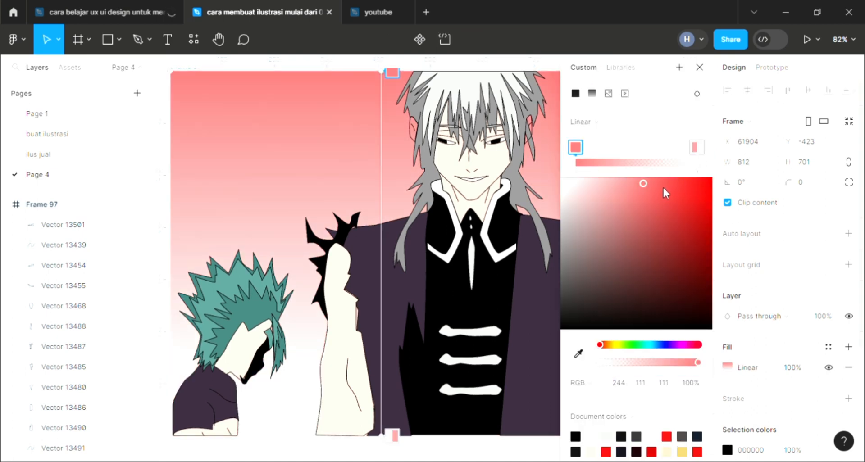
pyautogui.click(663, 185)
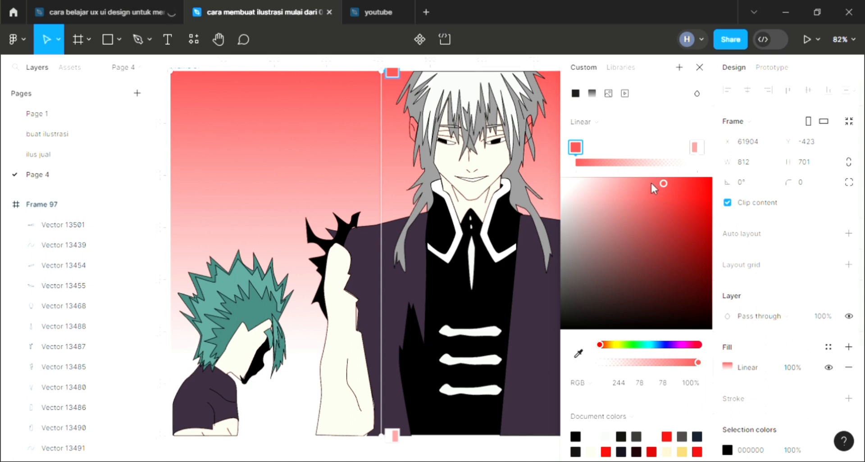
pyautogui.click(647, 180)
# - Set the transparent end colour of the background gradient to pinkish purple RGB 234, 144, 225, trying blue and red hues first
pyautogui.click(696, 147)
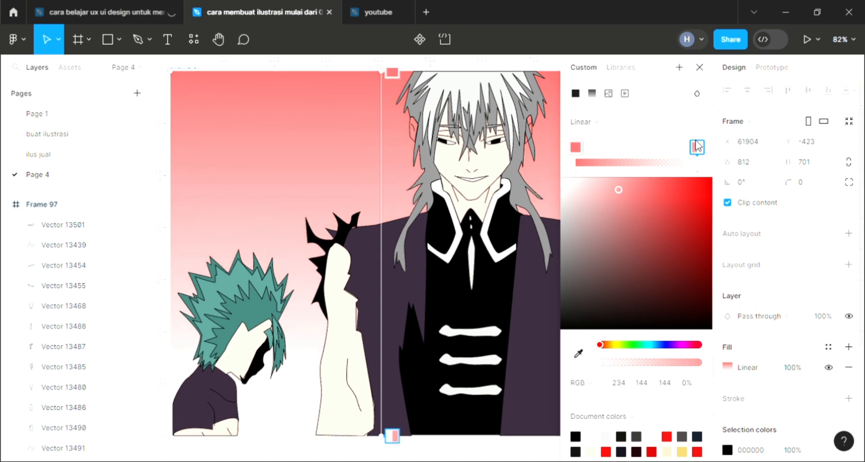
pyautogui.moveTo(652, 351)
pyautogui.mouseDown()
pyautogui.moveTo(689, 351)
pyautogui.moveTo(655, 345)
pyautogui.mouseUp()
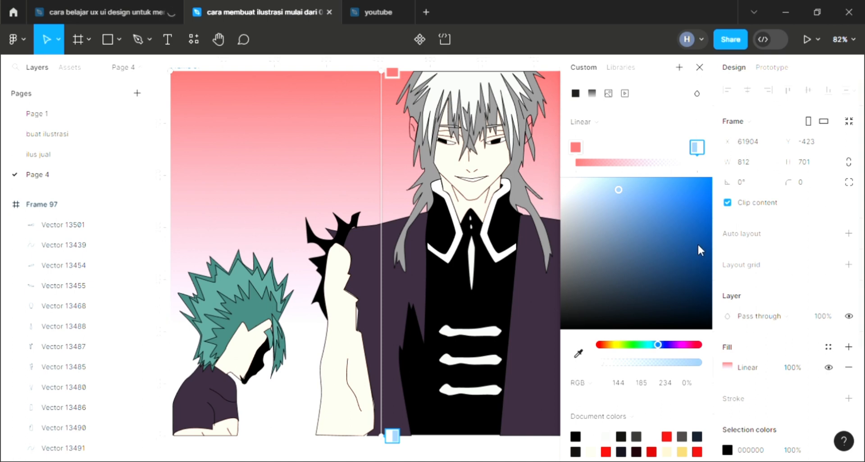
pyautogui.click(686, 345)
pyautogui.moveTo(691, 345); pyautogui.dragTo(700, 344)
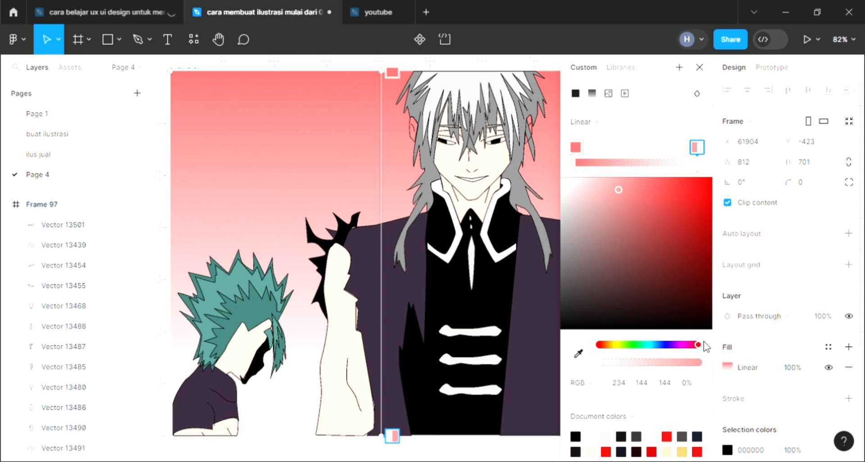
pyautogui.click(685, 345)
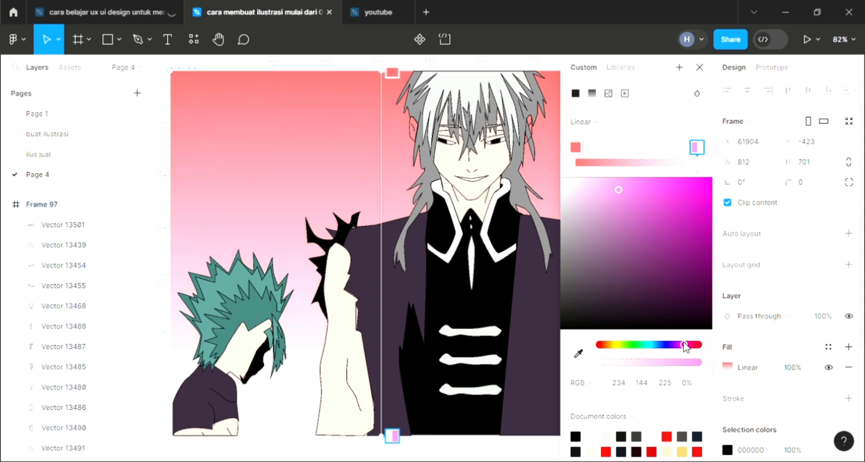
# - Try green and magenta hues for the gradient's start colour and return it to light red RGB 252, 107, 107
pyautogui.click(574, 147)
pyautogui.moveTo(661, 345); pyautogui.dragTo(632, 345)
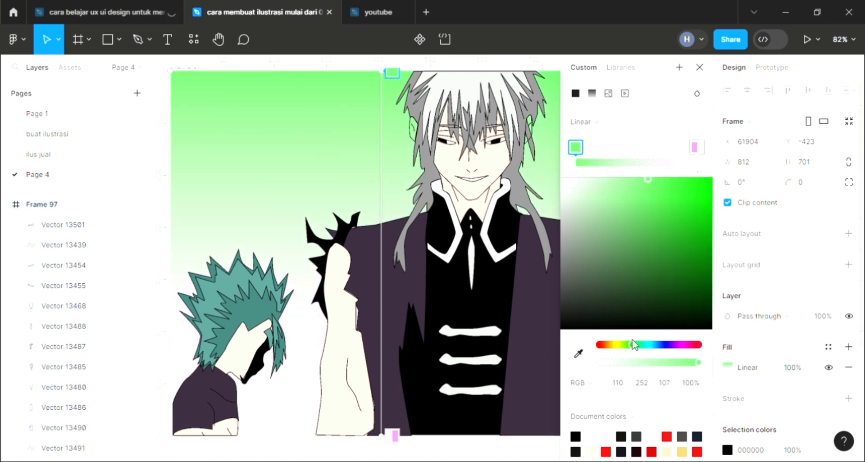
pyautogui.click(681, 345)
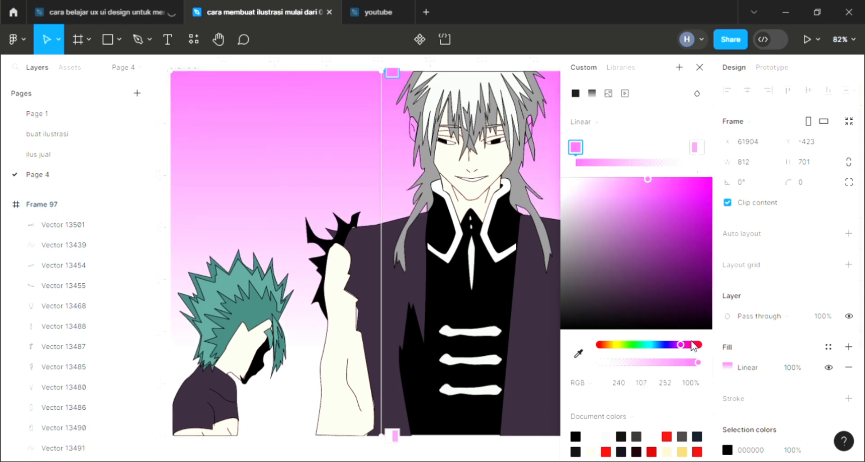
pyautogui.moveTo(691, 345); pyautogui.dragTo(707, 345)
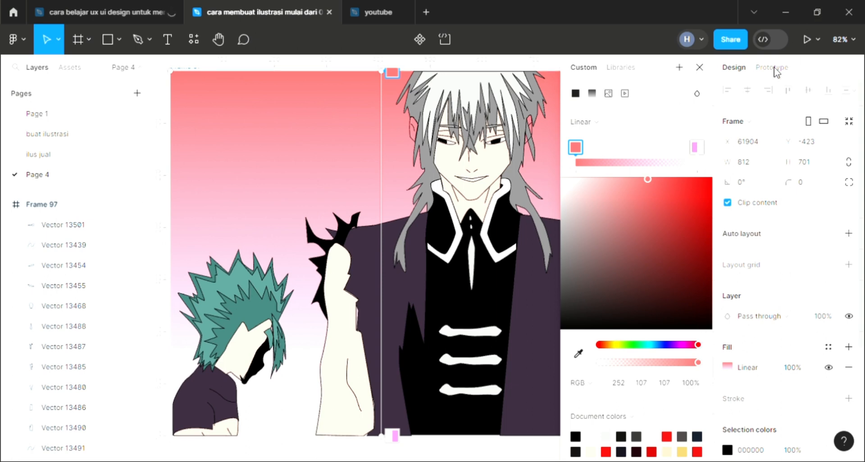
# - Draw a 78 × 78 circle in the upper background beside the tall character and duplicate it twice in a descending diagonal row
pyautogui.click(699, 68)
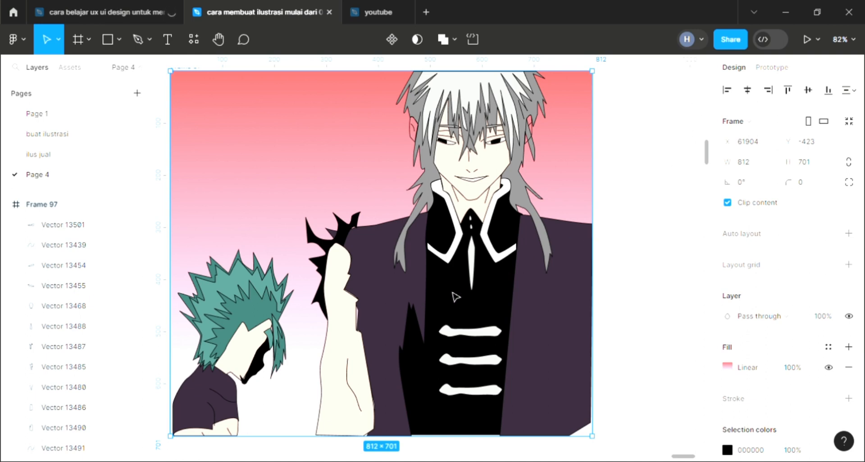
pyautogui.hscroll(-1, 498, 332)
pyautogui.scroll(1, 478, 311)
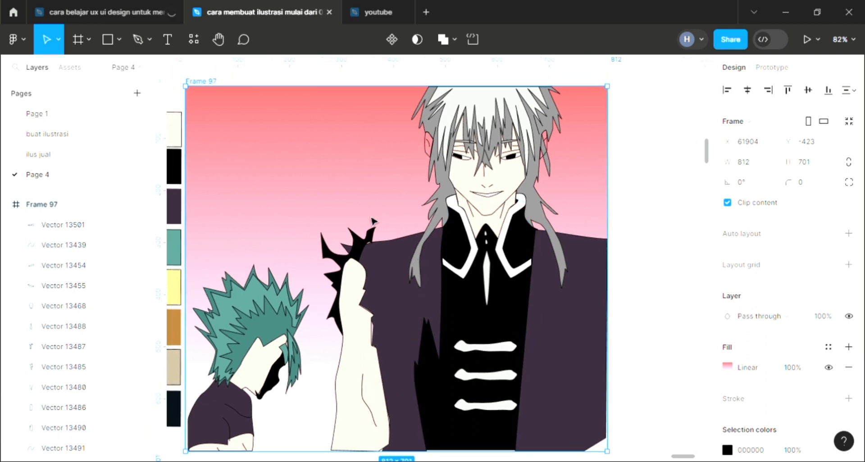
pyautogui.click(138, 40)
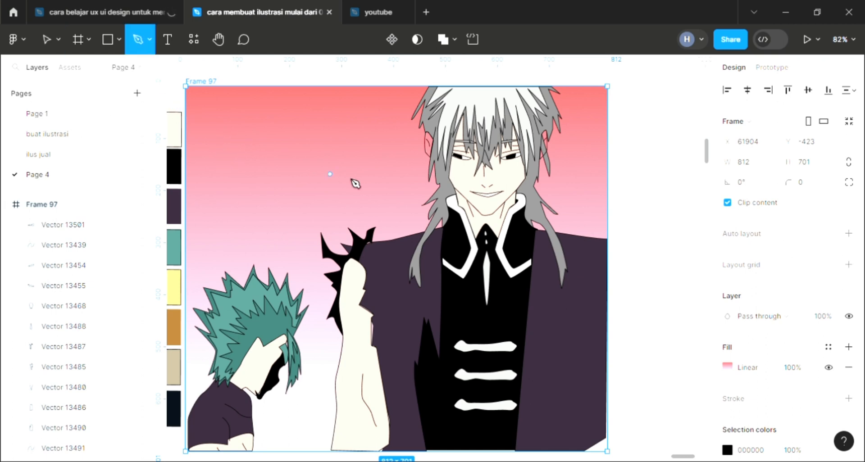
pyautogui.click(118, 43)
pyautogui.click(108, 116)
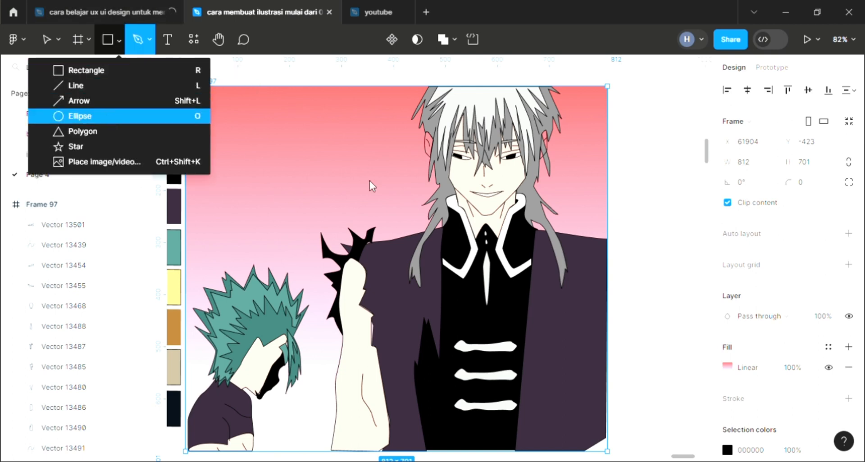
pyautogui.moveTo(280, 112)
pyautogui.mouseDown()
pyautogui.moveTo(318, 153)
pyautogui.moveTo(224, 107)
pyautogui.moveTo(300, 137)
pyautogui.mouseUp()
pyautogui.hotkey('ctrl', 'd')
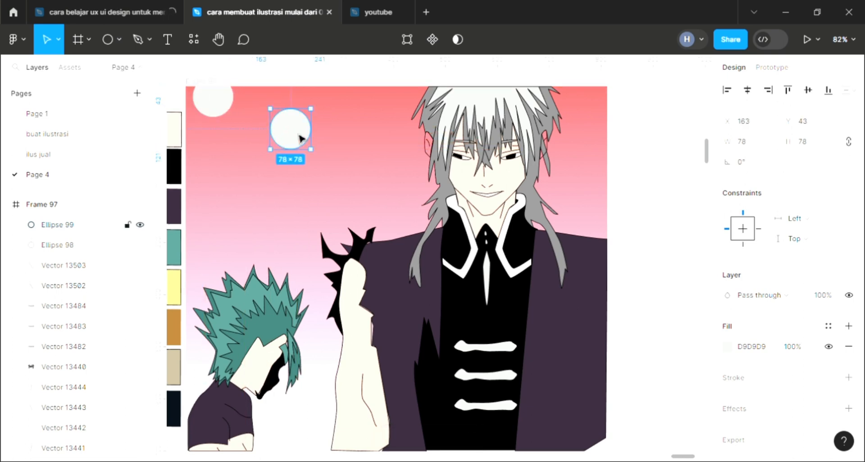
pyautogui.hotkey('ctrl', 'd')
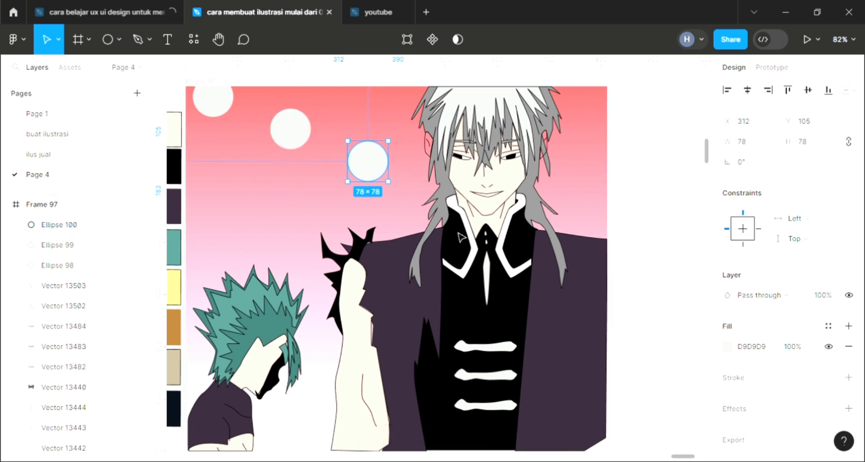
# - Fill all three background circles with the yellow FAE38B sampled from the colour palette
pyautogui.keyDown('shift'); pyautogui.click(274, 132); pyautogui.keyUp('shift')
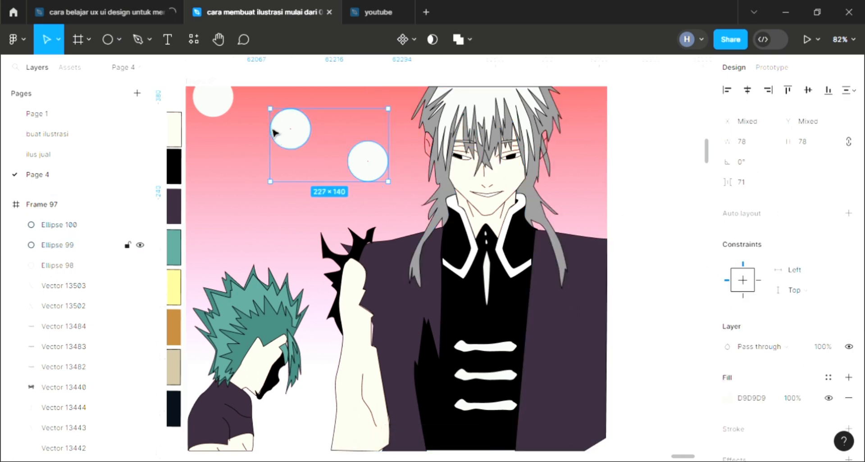
pyautogui.keyDown('shift'); pyautogui.click(213, 101); pyautogui.keyUp('shift')
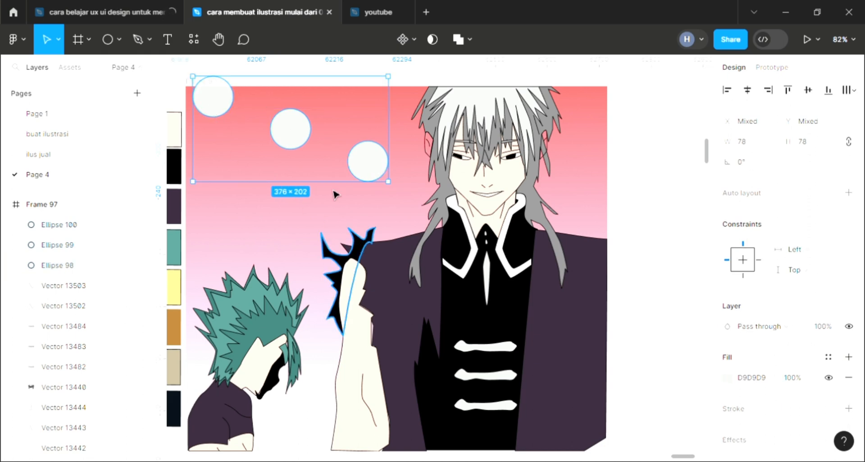
pyautogui.keyDown('shift'); pyautogui.click(290, 129); pyautogui.keyUp('shift')
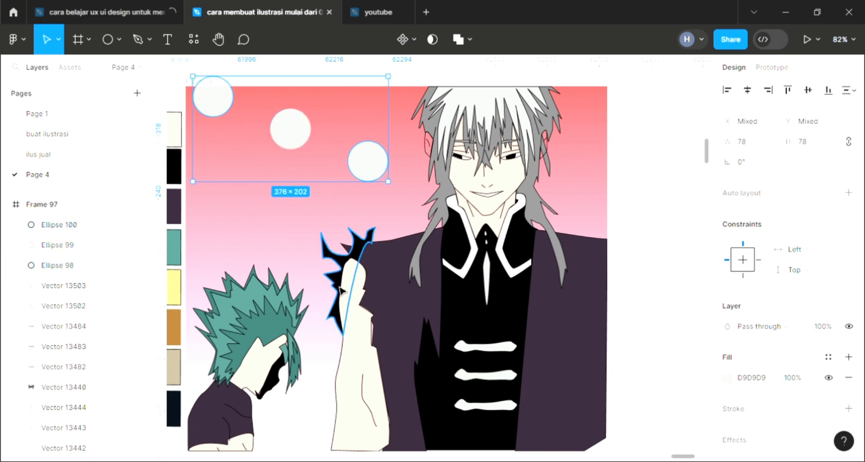
pyautogui.press('i')
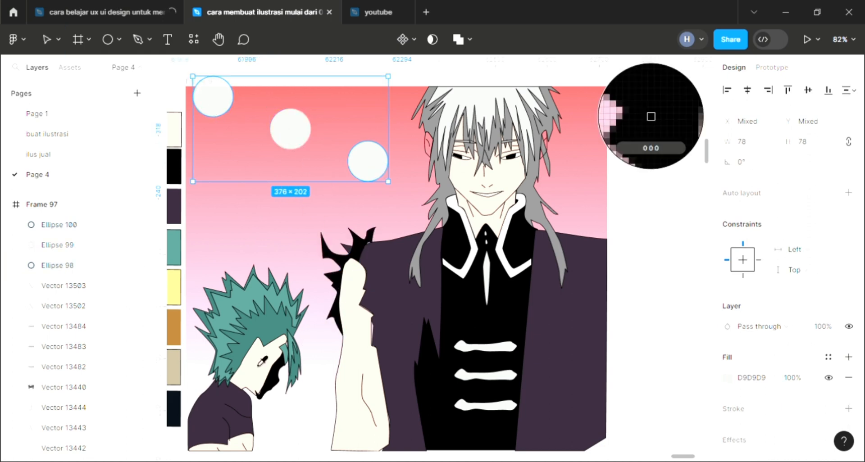
pyautogui.click(175, 292)
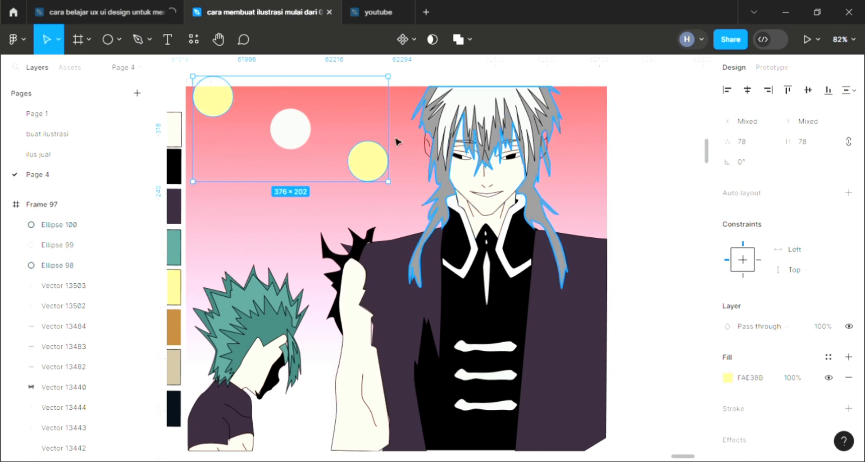
pyautogui.click(305, 133)
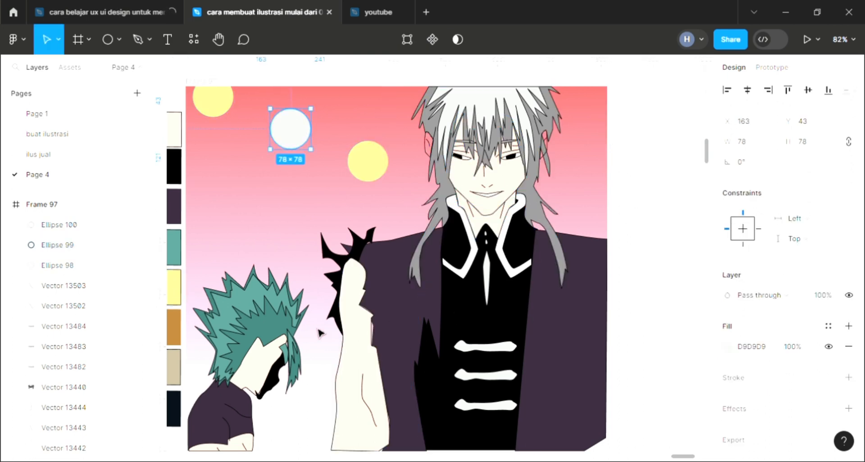
pyautogui.press('i')
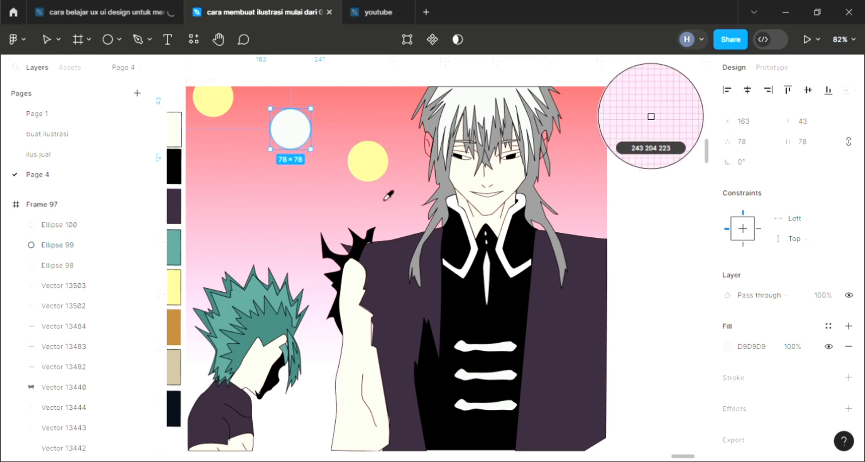
pyautogui.click(378, 167)
pyautogui.click(651, 207)
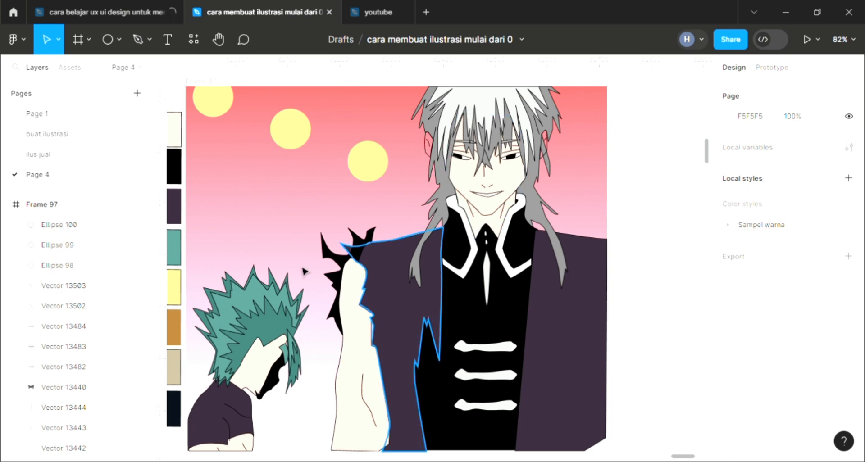
# - Shrink the middle circle, duplicate the small circle, and scatter the small and large circles across the upper background
pyautogui.click(195, 87)
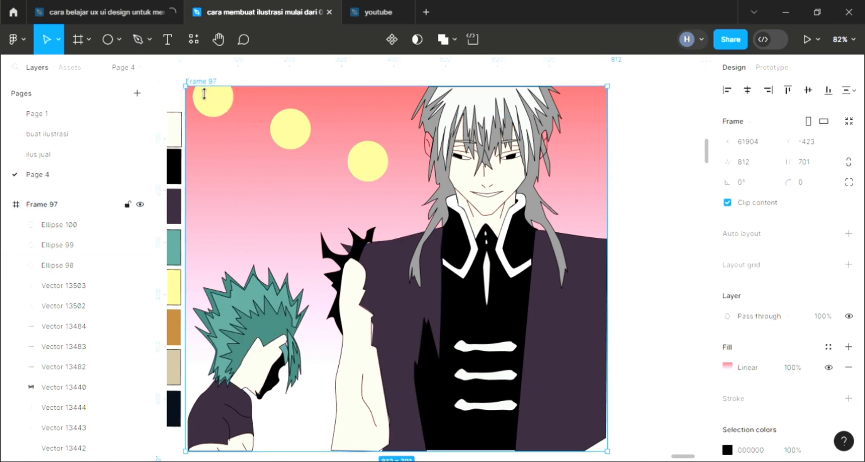
pyautogui.click(293, 136)
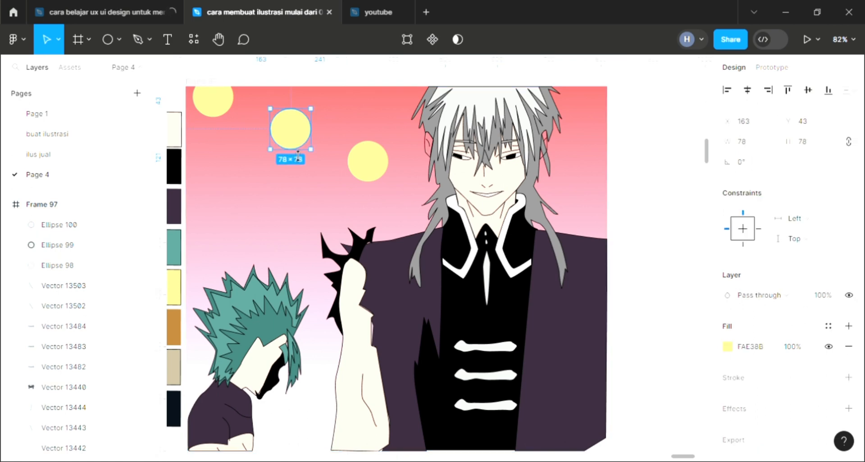
pyautogui.moveTo(305, 137); pyautogui.dragTo(348, 110)
pyautogui.hotkey('ctrl', 'd')
pyautogui.moveTo(367, 175); pyautogui.dragTo(359, 198)
pyautogui.click(687, 312)
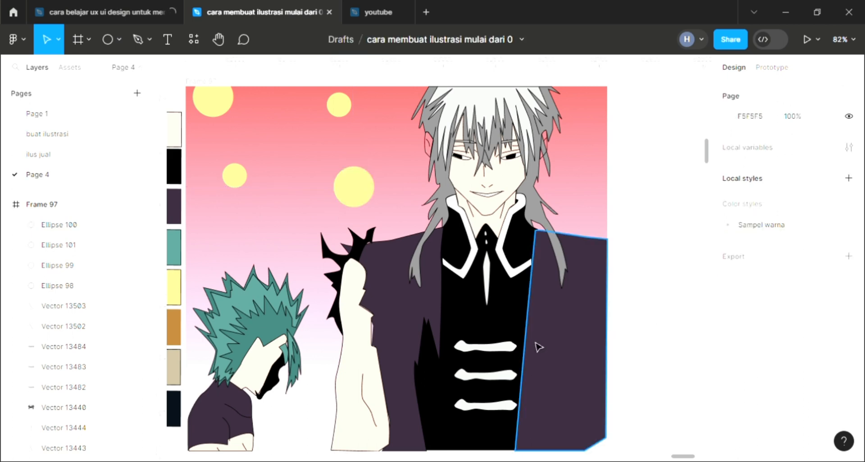
pyautogui.hscroll(-3, 533, 344)
pyautogui.keyDown('ctrl'); pyautogui.scroll(1, 531, 344); pyautogui.keyUp('ctrl')
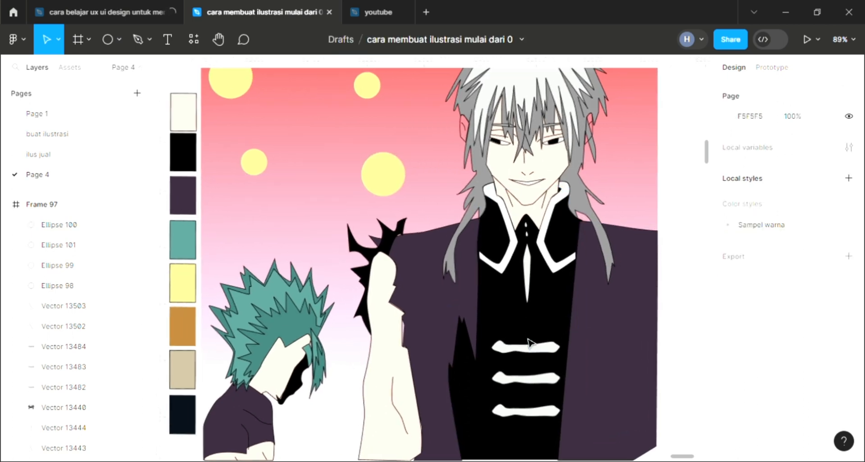
pyautogui.scroll(-1, 599, 334)
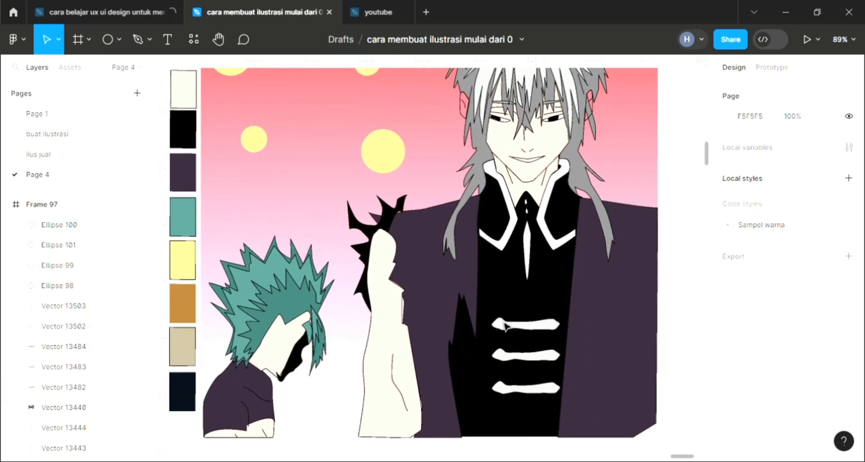
pyautogui.scroll(2, 506, 327)
pyautogui.keyDown('ctrl'); pyautogui.scroll(1, 506, 327); pyautogui.keyUp('ctrl')
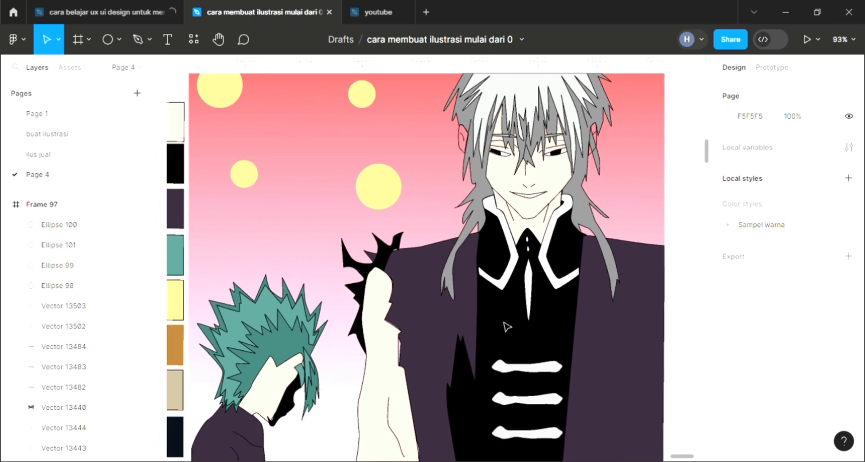